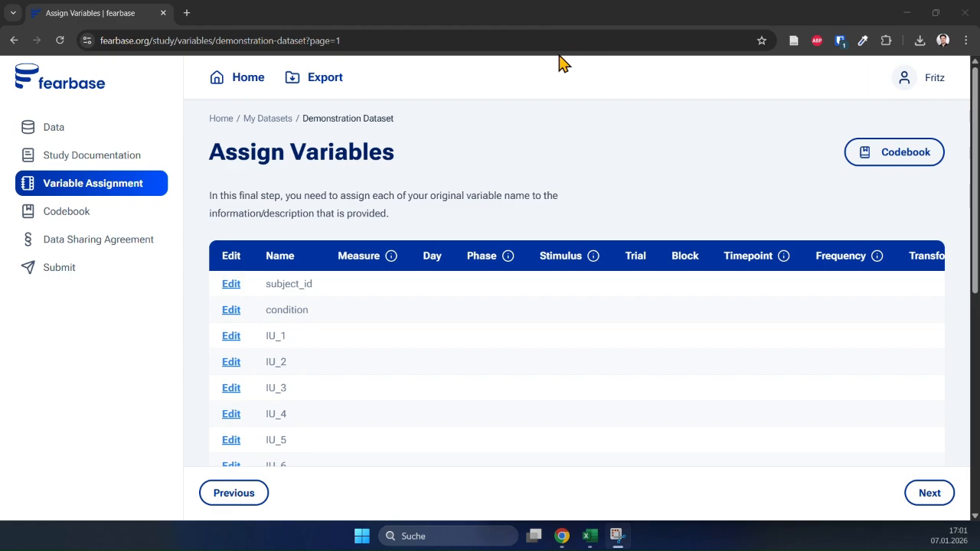
Look through the variable list from page 1 to page 4, examining the variable names and the assignment columns.
{"action": "scroll", "coordinate": [573, 125], "scroll_direction": "down", "scroll_amount": 2}
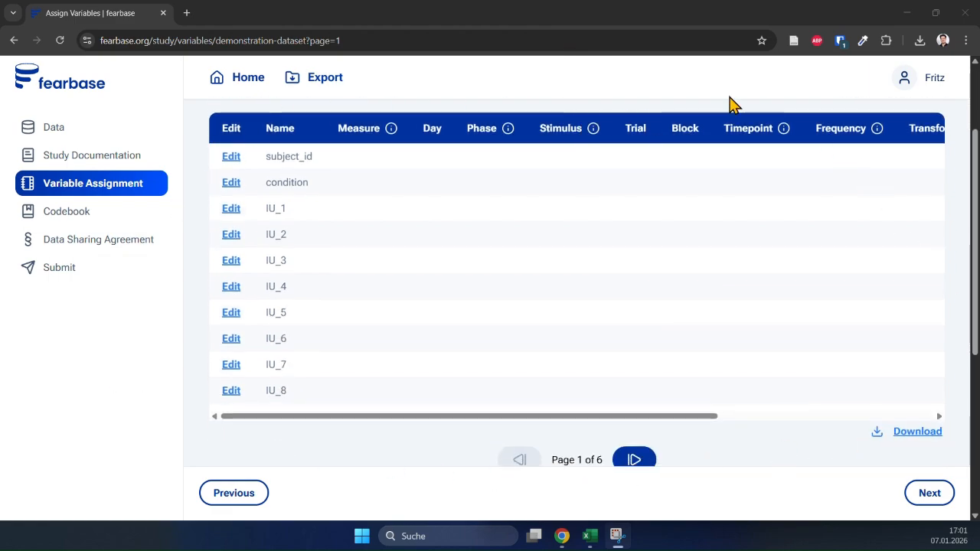
{"action": "left_click", "coordinate": [650, 466]}
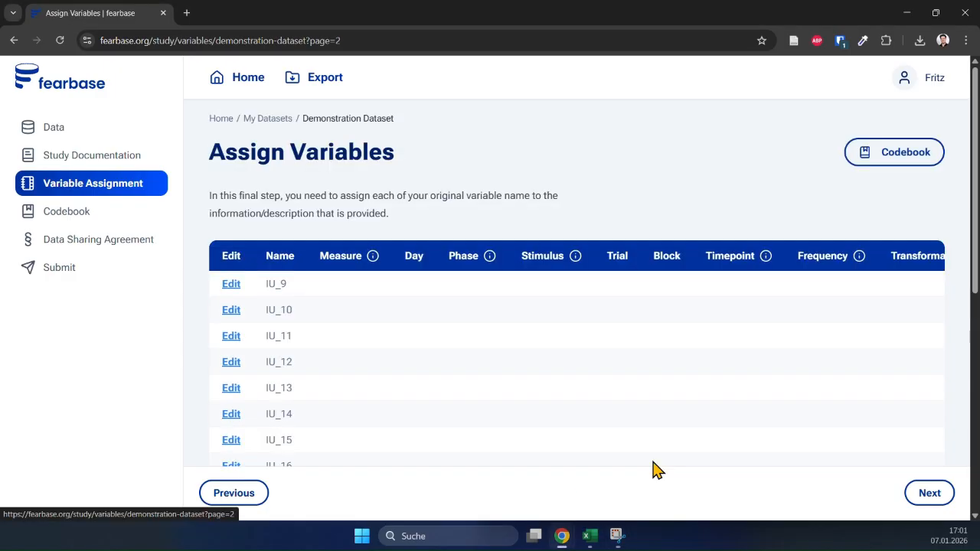
{"action": "scroll", "coordinate": [641, 401], "scroll_direction": "down", "scroll_amount": 2}
{"action": "left_click", "coordinate": [648, 466]}
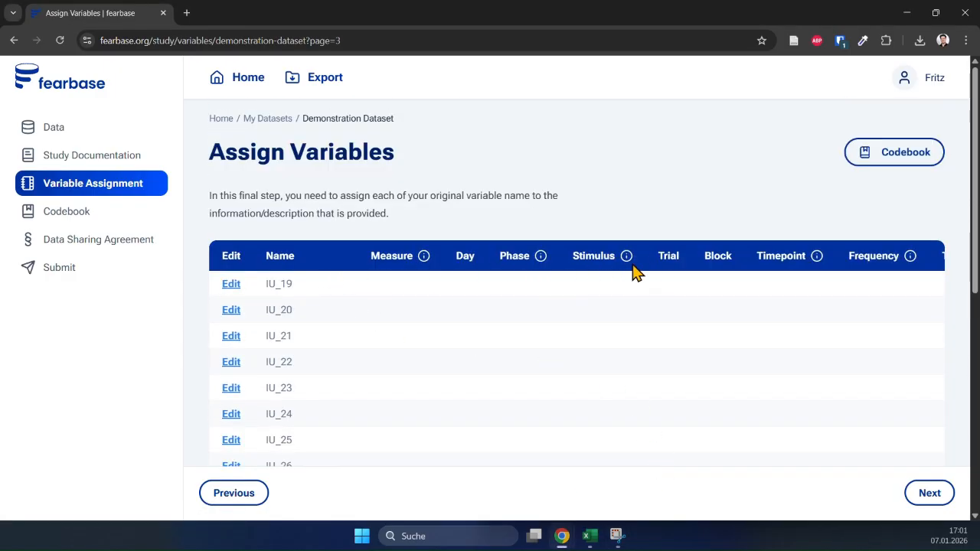
{"action": "scroll", "coordinate": [429, 302], "scroll_direction": "down", "scroll_amount": 3}
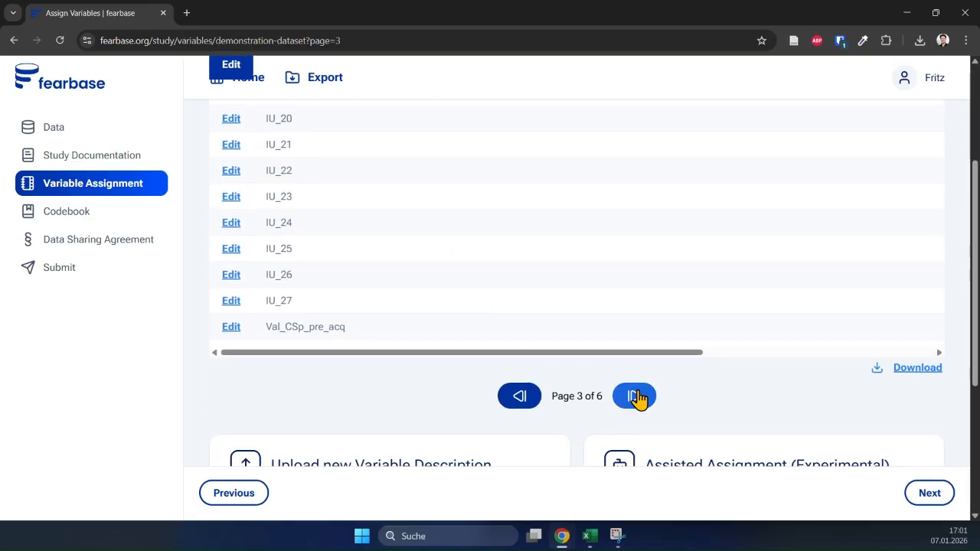
{"action": "left_click", "coordinate": [636, 398]}
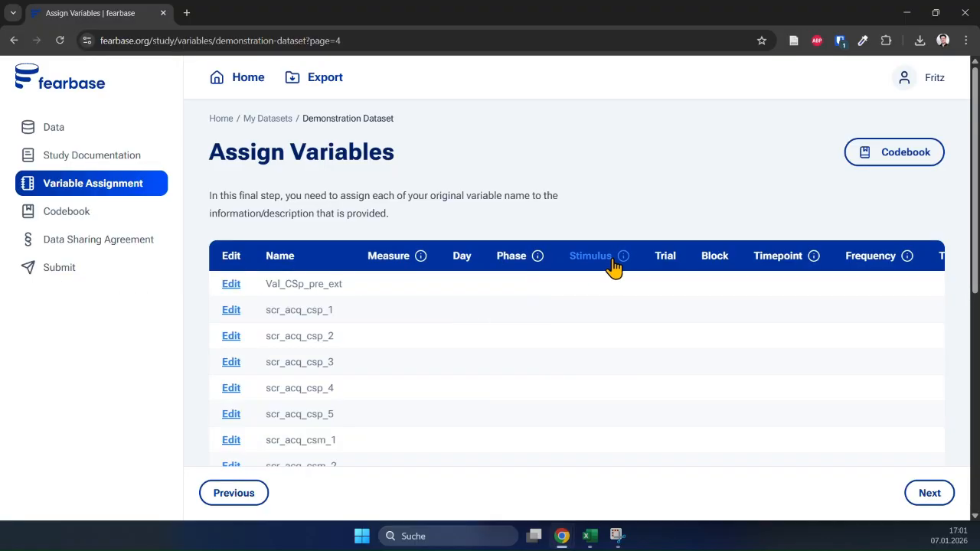
{"action": "mouse_move", "coordinate": [796, 259]}
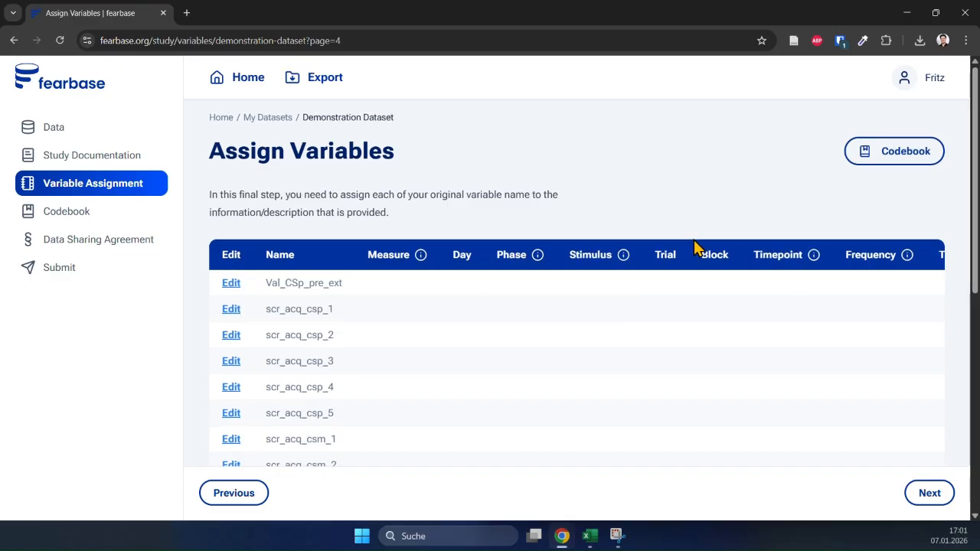
{"action": "scroll", "coordinate": [693, 250], "scroll_direction": "down", "scroll_amount": 2}
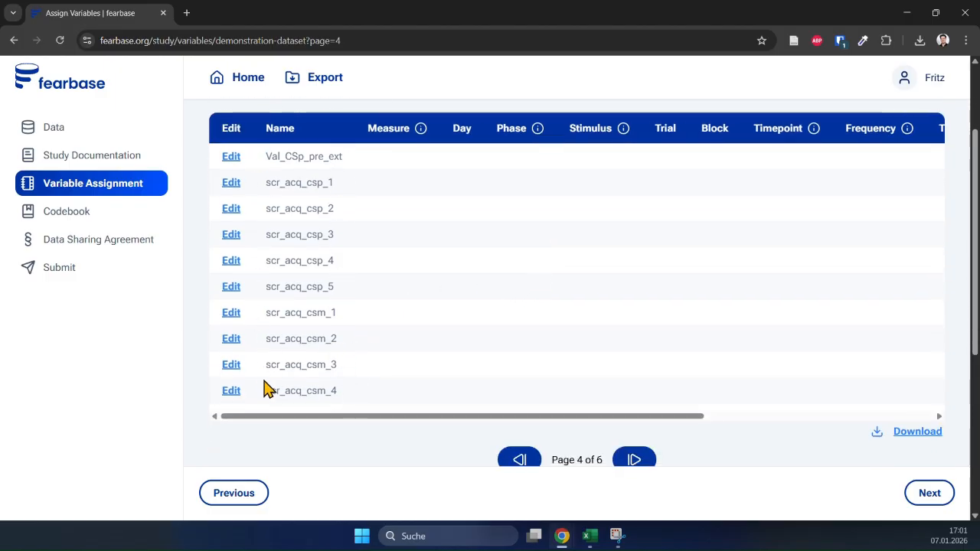
Download the variable list as variables.csv and the pre-filled assisted assignment as variable_assignment_246.csv.
{"action": "scroll", "coordinate": [436, 225], "scroll_direction": "down", "scroll_amount": 5}
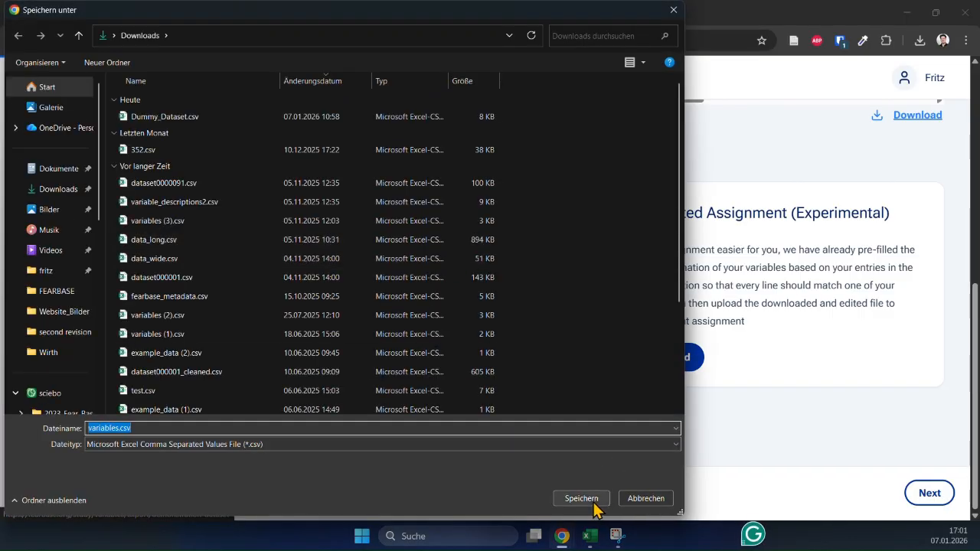
{"action": "left_click", "coordinate": [593, 502]}
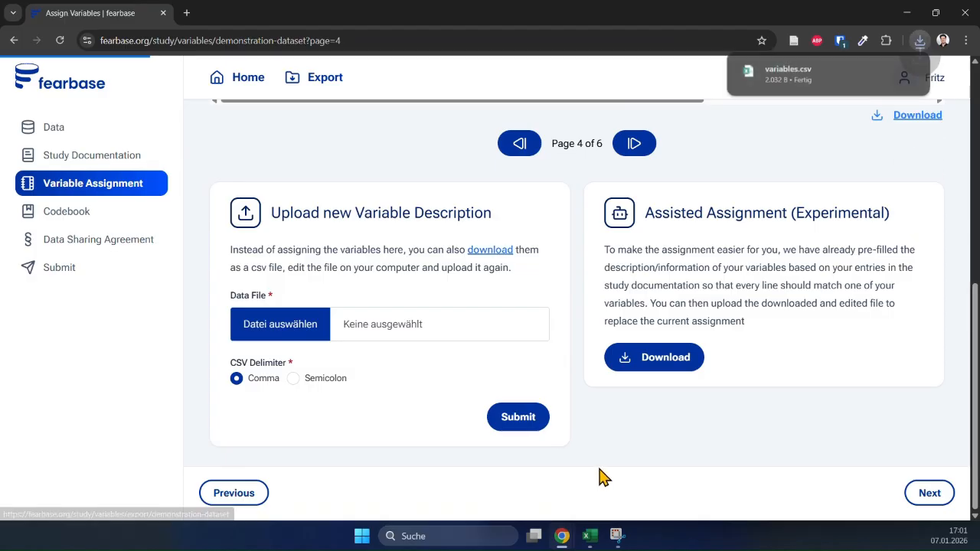
{"action": "left_click", "coordinate": [660, 360]}
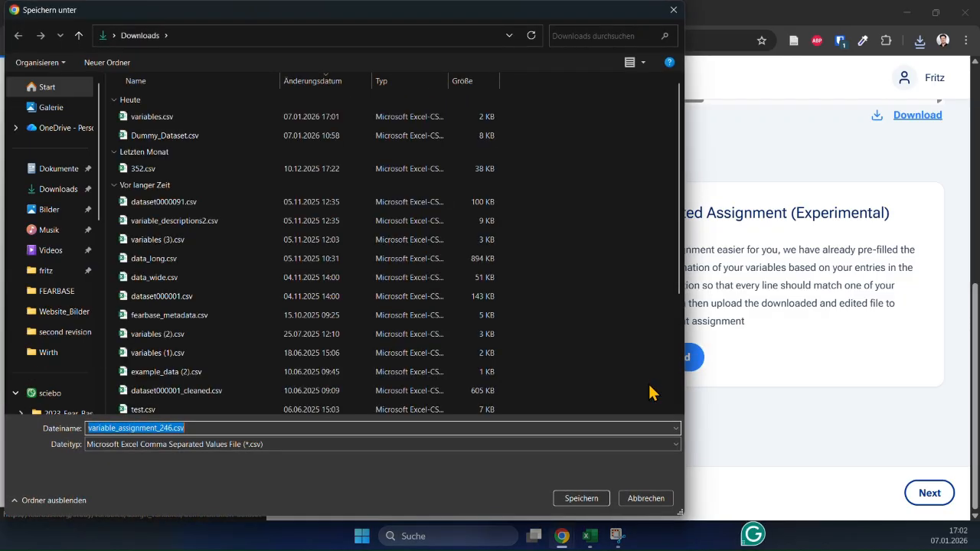
{"action": "left_click", "coordinate": [586, 500]}
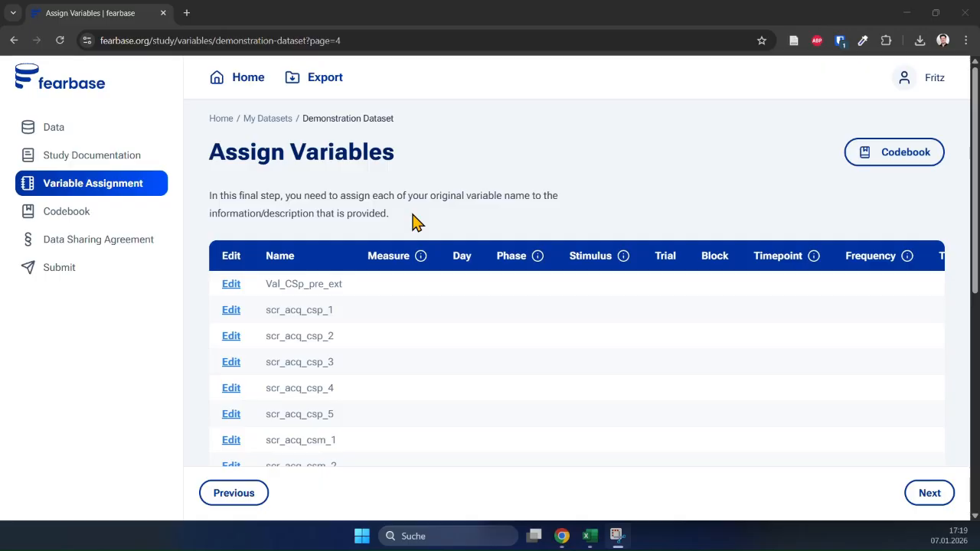
Edit the variable scr_acq_csp_1, setting its measure to scr (skin conductance response) and its day to 1.
{"action": "scroll", "coordinate": [414, 222], "scroll_direction": "down", "scroll_amount": 2}
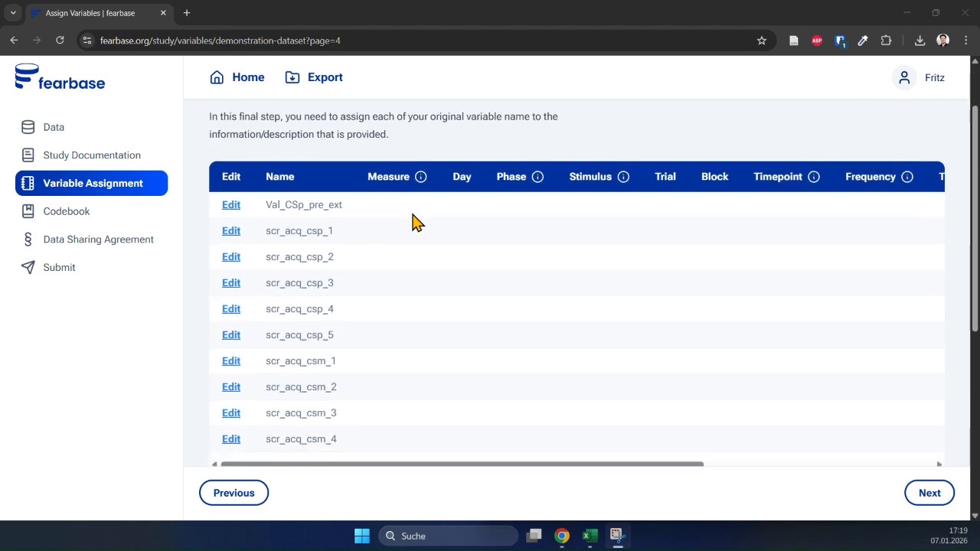
{"action": "left_click", "coordinate": [227, 184]}
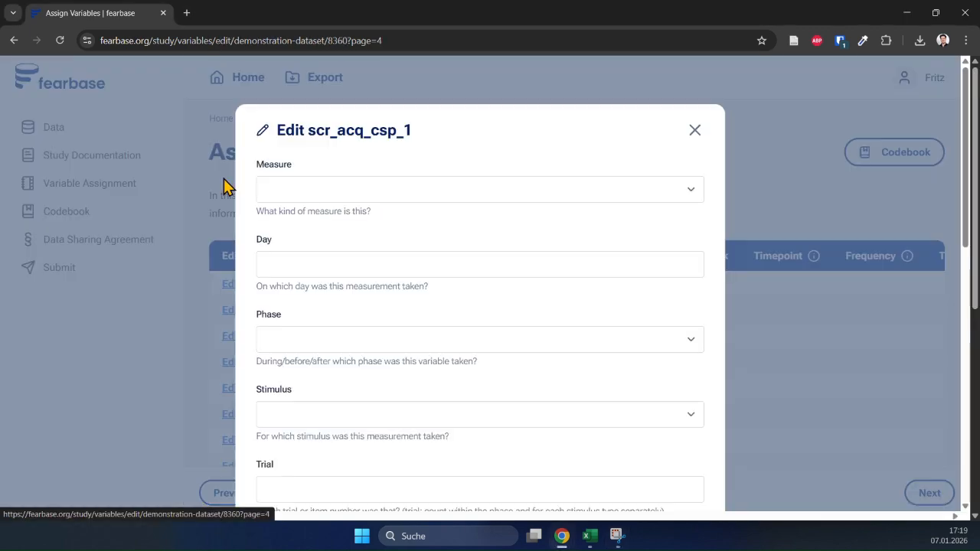
{"action": "left_click", "coordinate": [282, 192]}
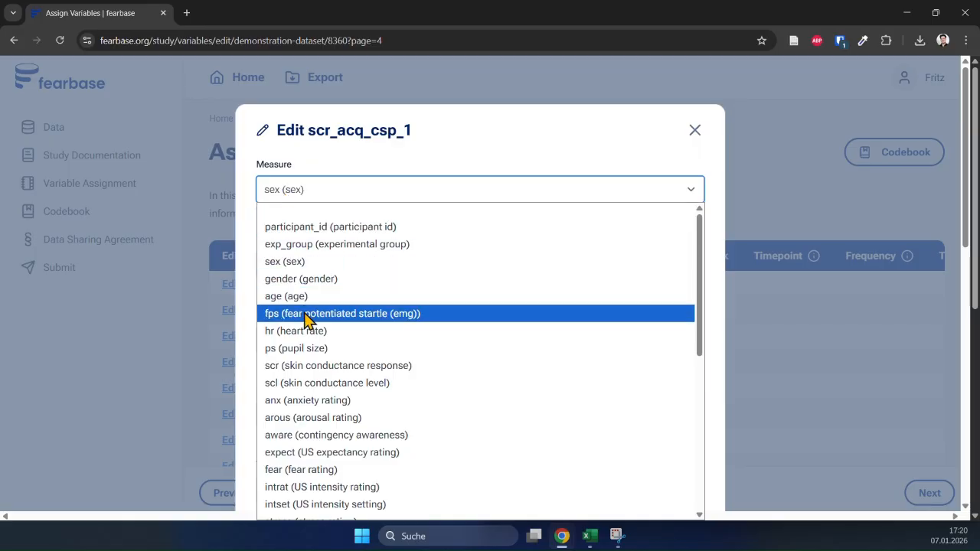
{"action": "left_click", "coordinate": [312, 367]}
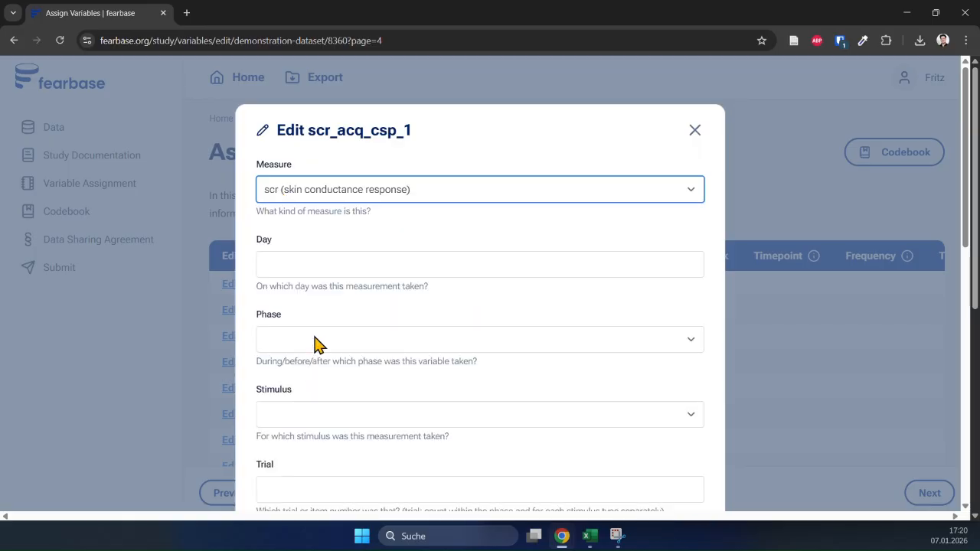
{"action": "left_click", "coordinate": [309, 260]}
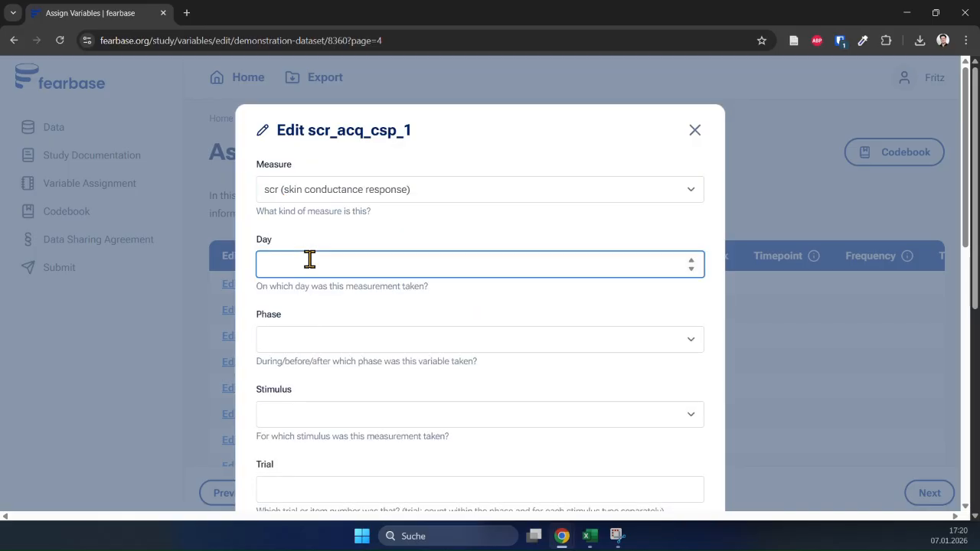
Set the variable's phase to acq (acquisition) and its stimulus to csp1 (CS+ (first)).
{"action": "left_click", "coordinate": [325, 344]}
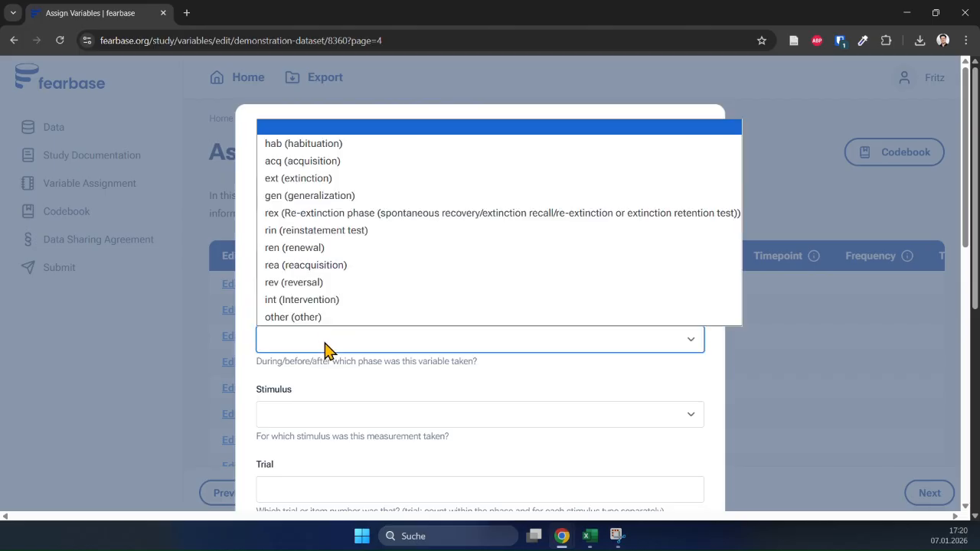
{"action": "left_click", "coordinate": [319, 164]}
{"action": "left_click", "coordinate": [335, 415]}
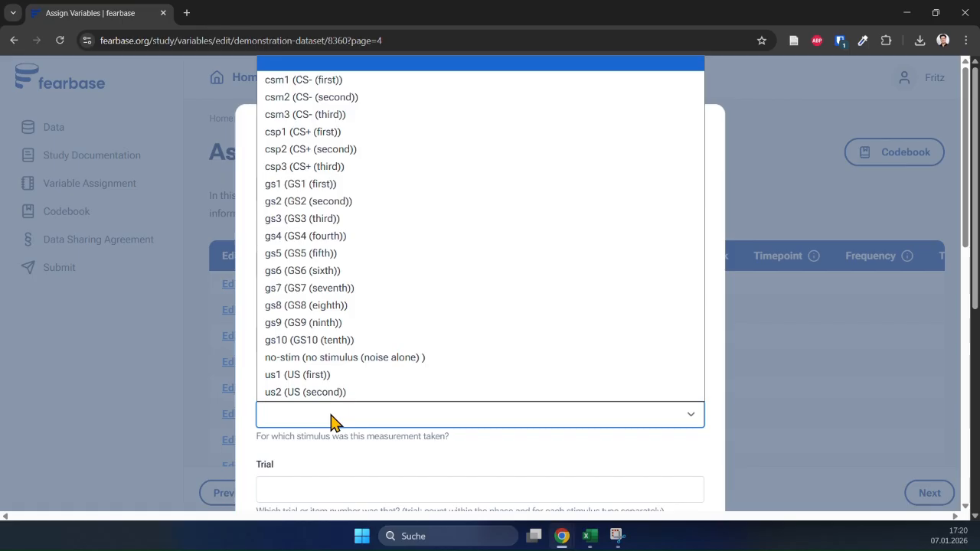
{"action": "left_click", "coordinate": [331, 133]}
Set the trial number to 1 and save the assignment of scr_acq_csp_1.
{"action": "scroll", "coordinate": [356, 188], "scroll_direction": "down", "scroll_amount": 2}
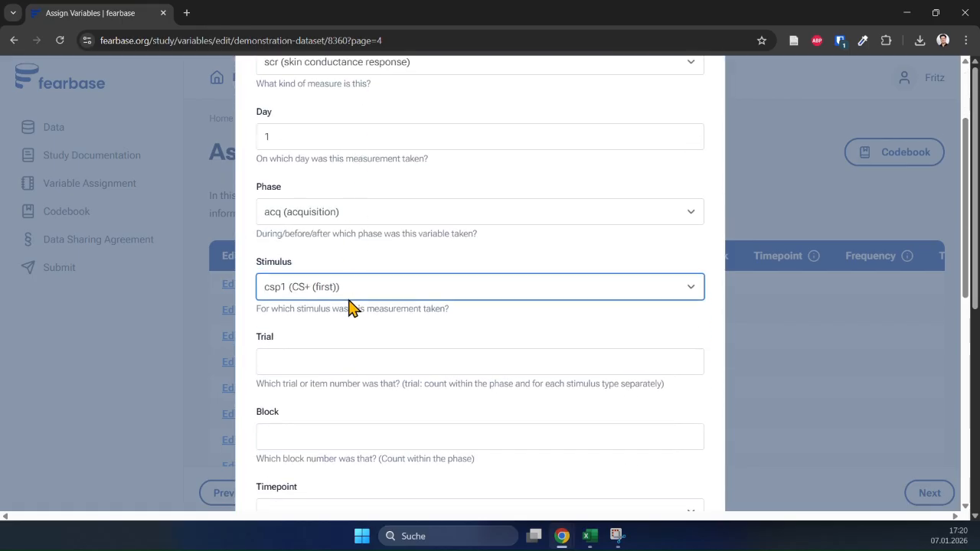
{"action": "left_click", "coordinate": [343, 367]}
{"action": "type", "text": "1"}
{"action": "scroll", "coordinate": [345, 365], "scroll_direction": "down", "scroll_amount": 4}
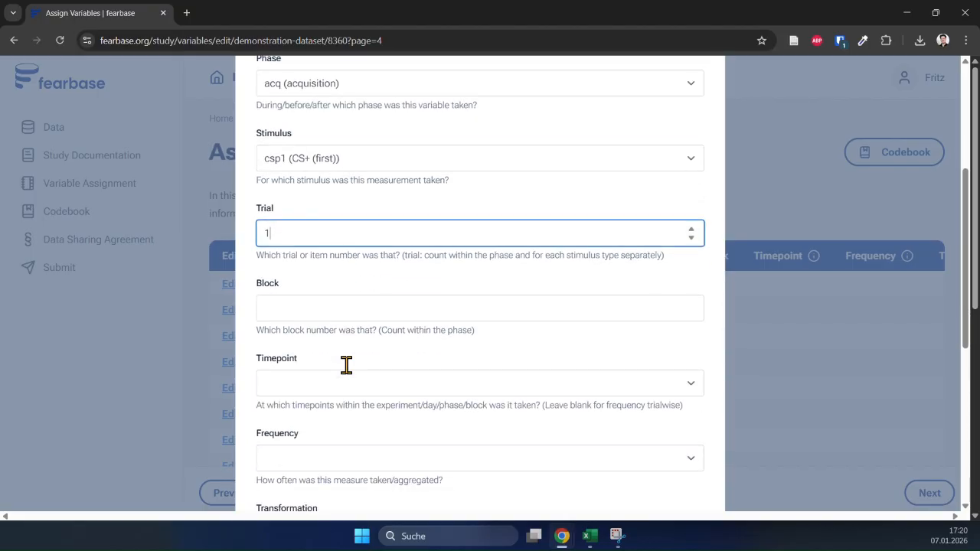
{"action": "scroll", "coordinate": [346, 365], "scroll_direction": "down", "scroll_amount": 3}
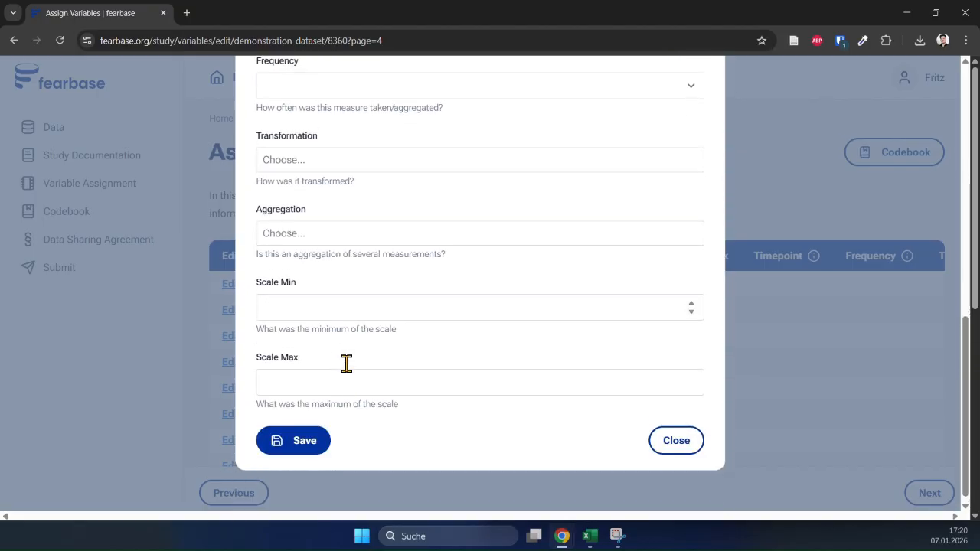
{"action": "left_click", "coordinate": [303, 434]}
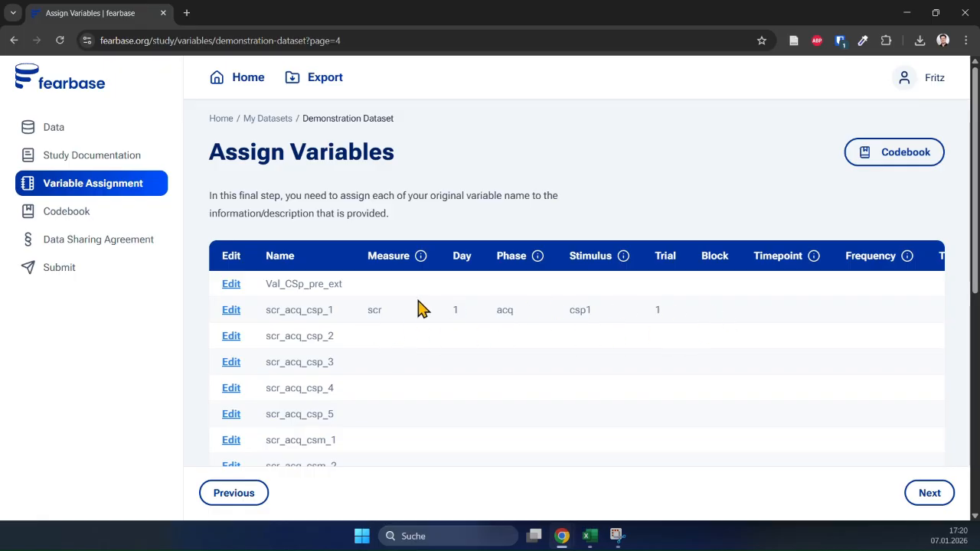
Download the current variable descriptions as variables.csv into the variable assignment video folder and open the file in Excel.
{"action": "scroll", "coordinate": [419, 331], "scroll_direction": "down", "scroll_amount": 2}
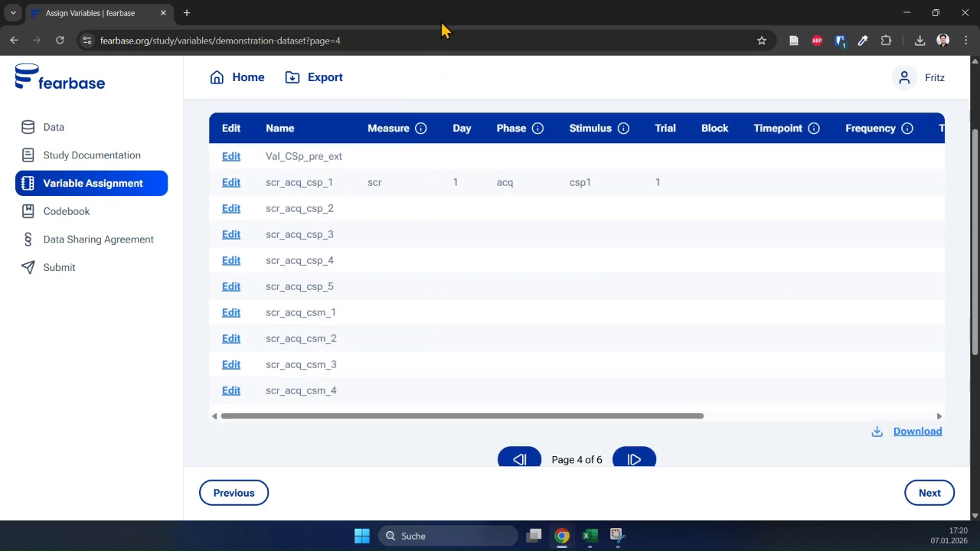
{"action": "scroll", "coordinate": [444, 204], "scroll_direction": "down", "scroll_amount": 3}
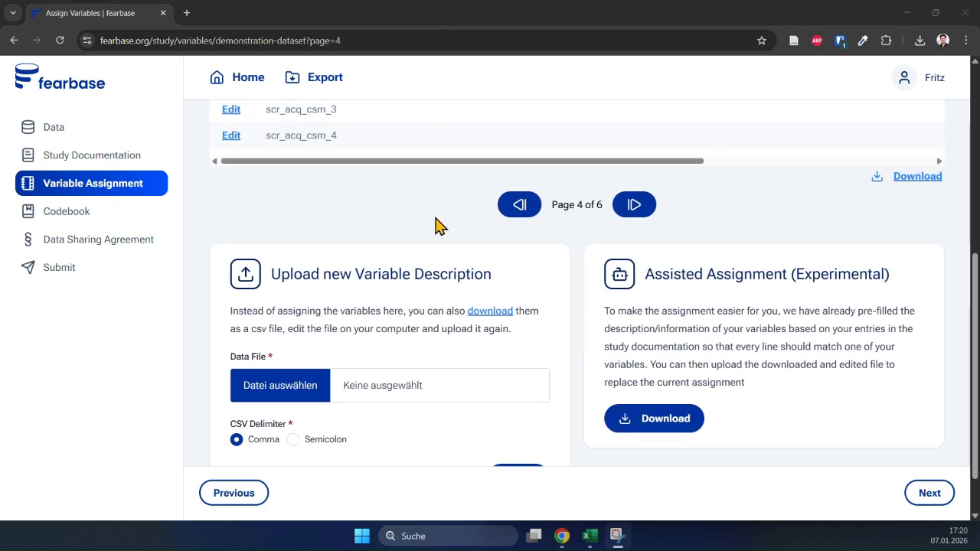
{"action": "scroll", "coordinate": [433, 223], "scroll_direction": "down", "scroll_amount": 1}
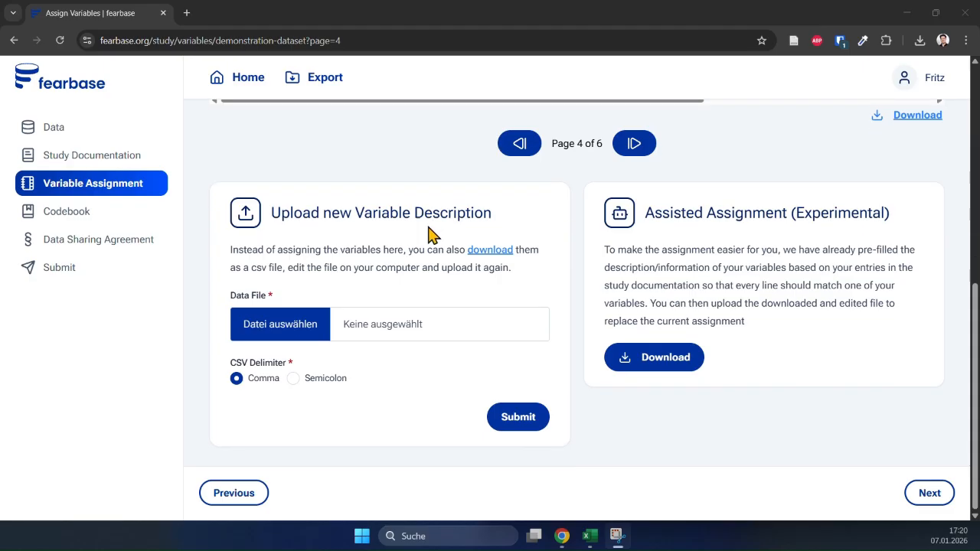
{"action": "left_click", "coordinate": [484, 252]}
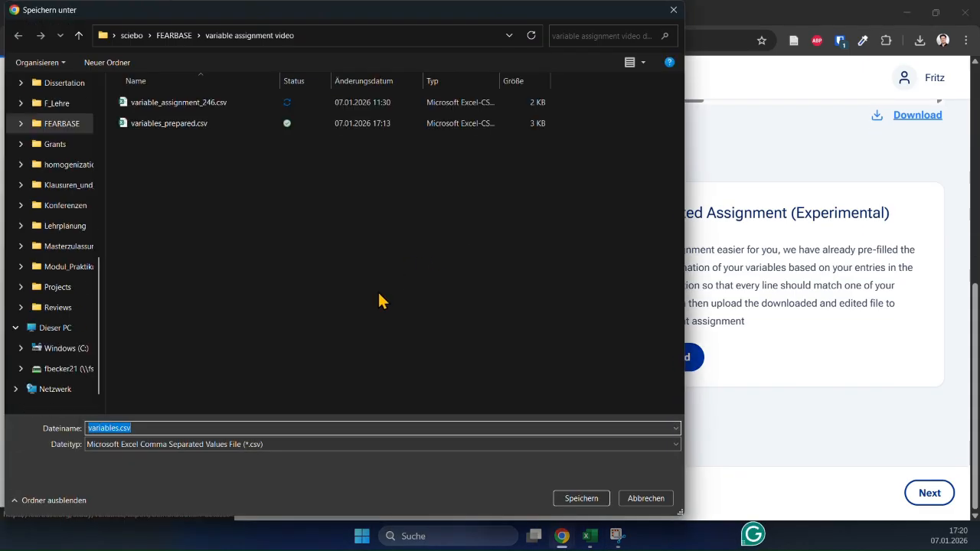
{"action": "left_click", "coordinate": [580, 499]}
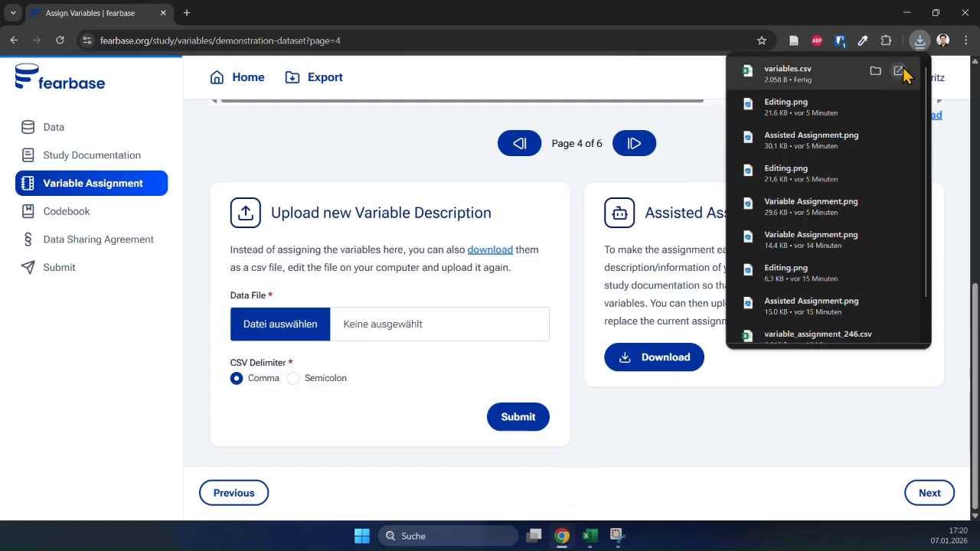
{"action": "left_click", "coordinate": [900, 72]}
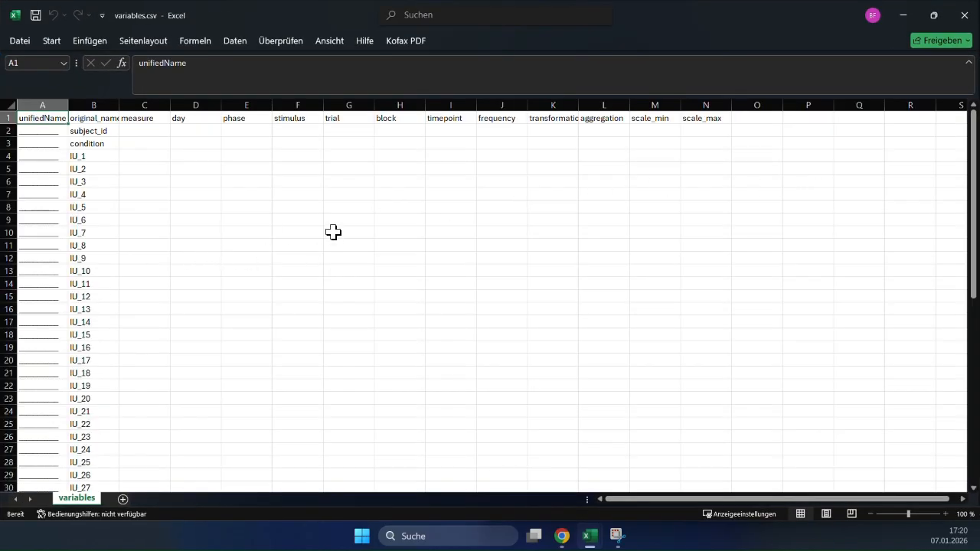
Examine the variables.csv sheet, checking the filled-in scr_acq_csp_1 row against the still unassigned variables.
{"action": "scroll", "coordinate": [185, 199], "scroll_direction": "down", "scroll_amount": 8}
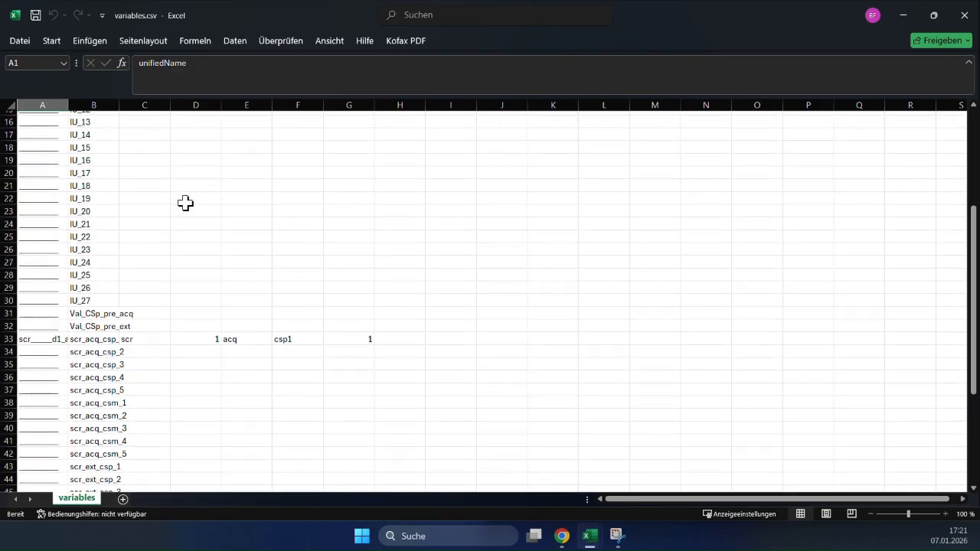
{"action": "scroll", "coordinate": [183, 196], "scroll_direction": "down", "scroll_amount": 1}
{"action": "left_click_drag", "start_coordinate": [183, 182], "coordinate": [372, 182]}
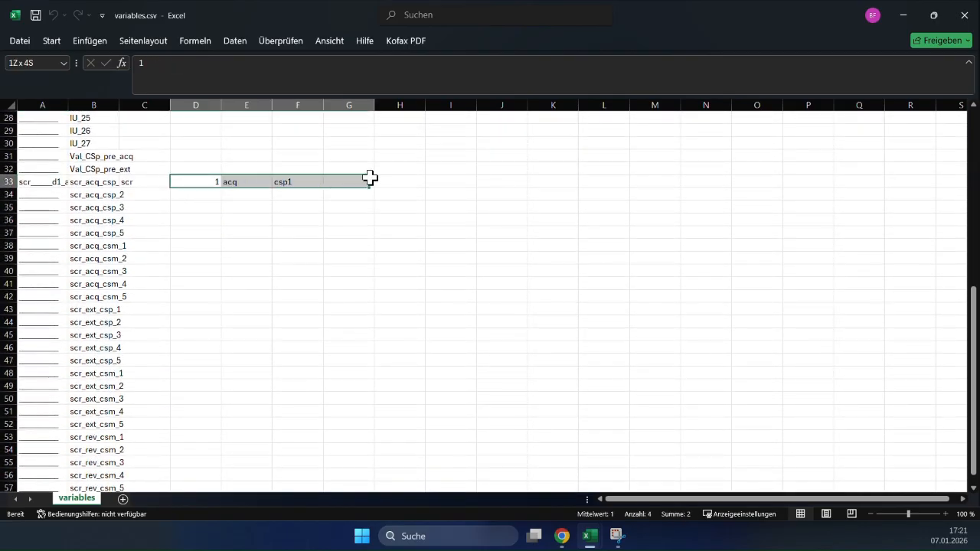
{"action": "left_click", "coordinate": [383, 208]}
{"action": "scroll", "coordinate": [386, 221], "scroll_direction": "down", "scroll_amount": 2}
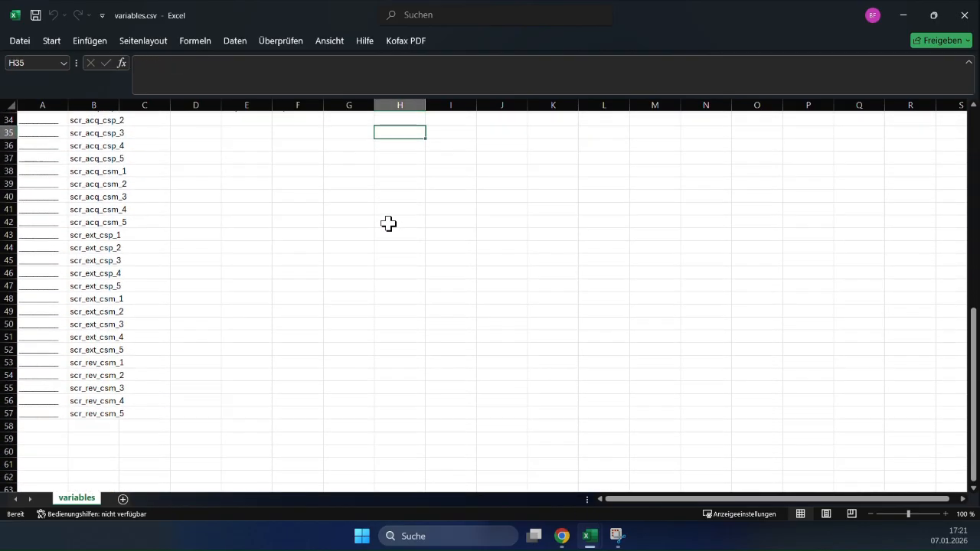
{"action": "scroll", "coordinate": [388, 223], "scroll_direction": "up", "scroll_amount": 5}
{"action": "scroll", "coordinate": [390, 224], "scroll_direction": "up", "scroll_amount": 3}
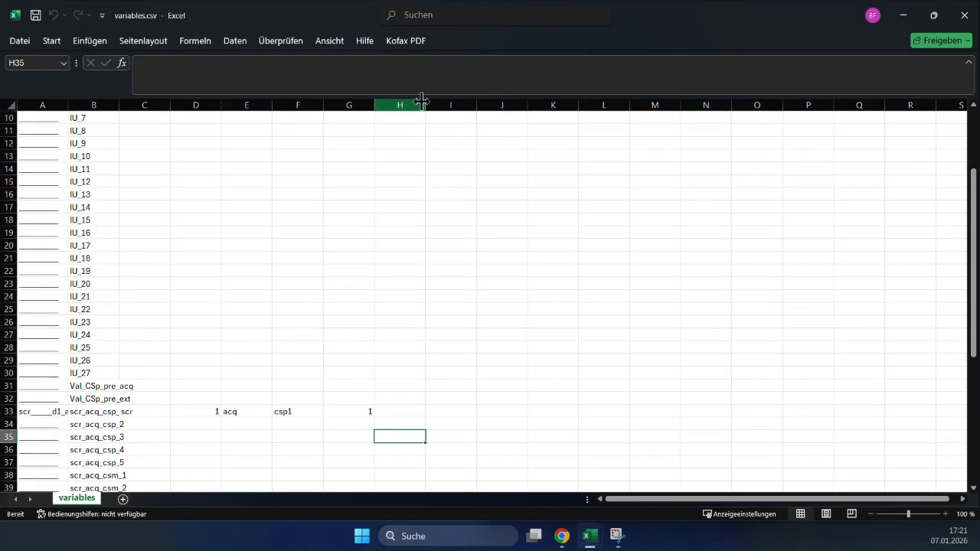
{"action": "scroll", "coordinate": [453, 221], "scroll_direction": "down", "scroll_amount": 2}
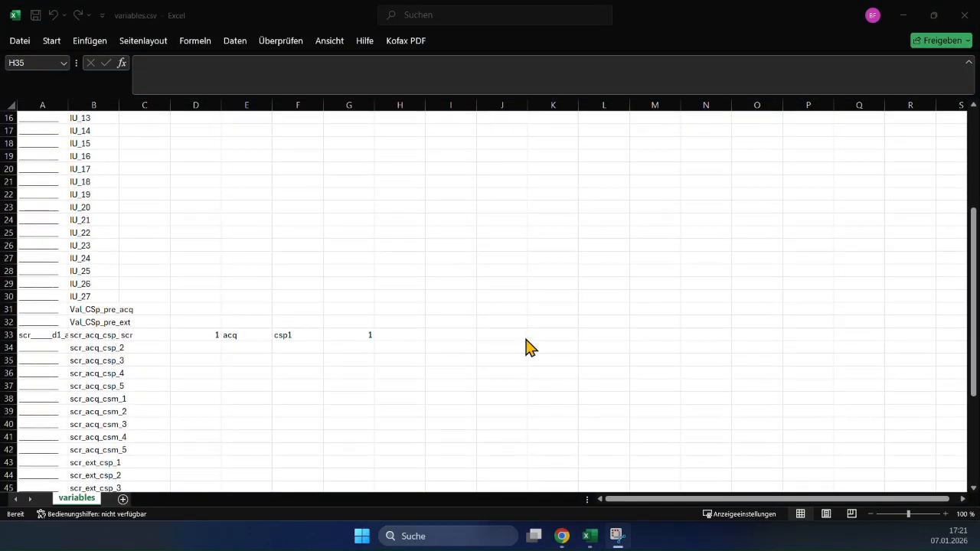
Switch to variables_prepared.csv in Excel and examine the filled-in scr_acq and scr_ext_csp rows.
{"action": "mouse_move", "coordinate": [593, 542]}
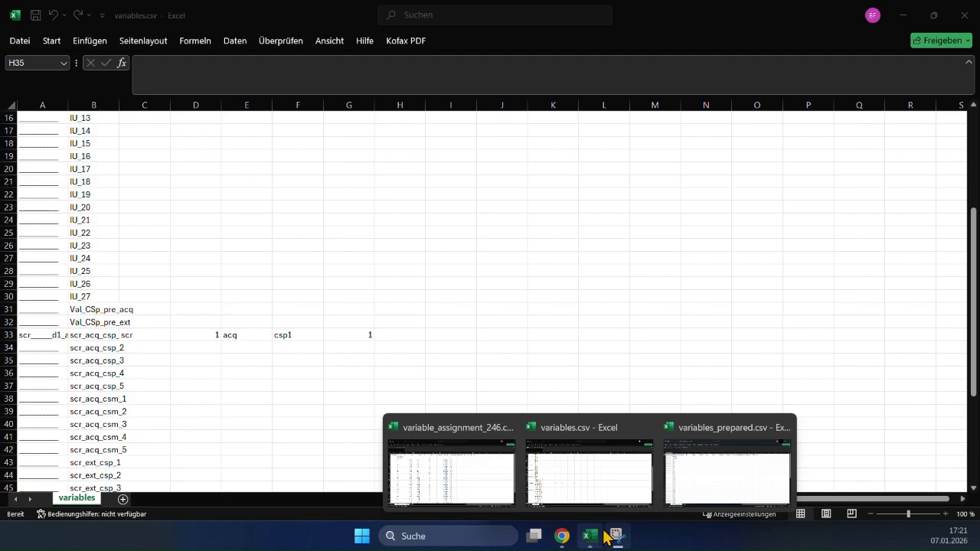
{"action": "left_click", "coordinate": [721, 482]}
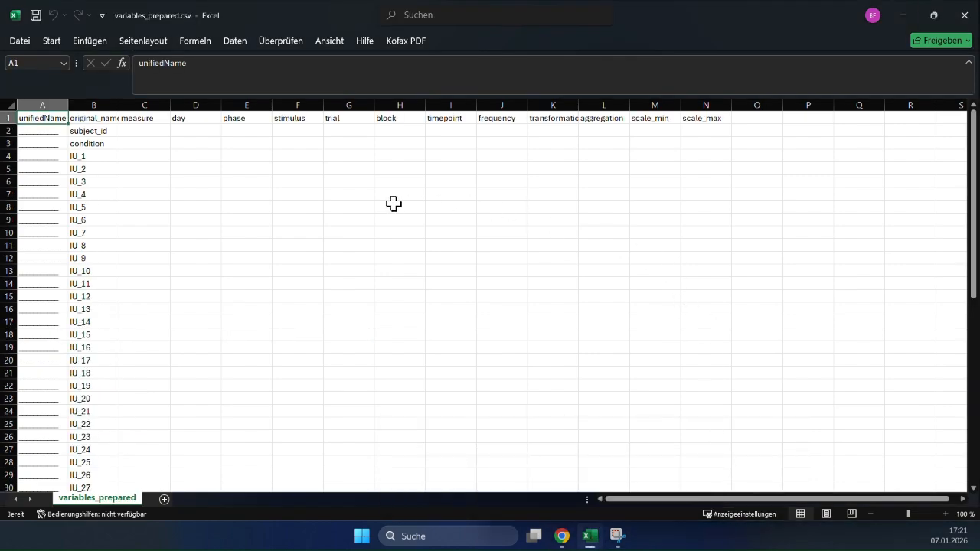
{"action": "scroll", "coordinate": [394, 203], "scroll_direction": "down", "scroll_amount": 7}
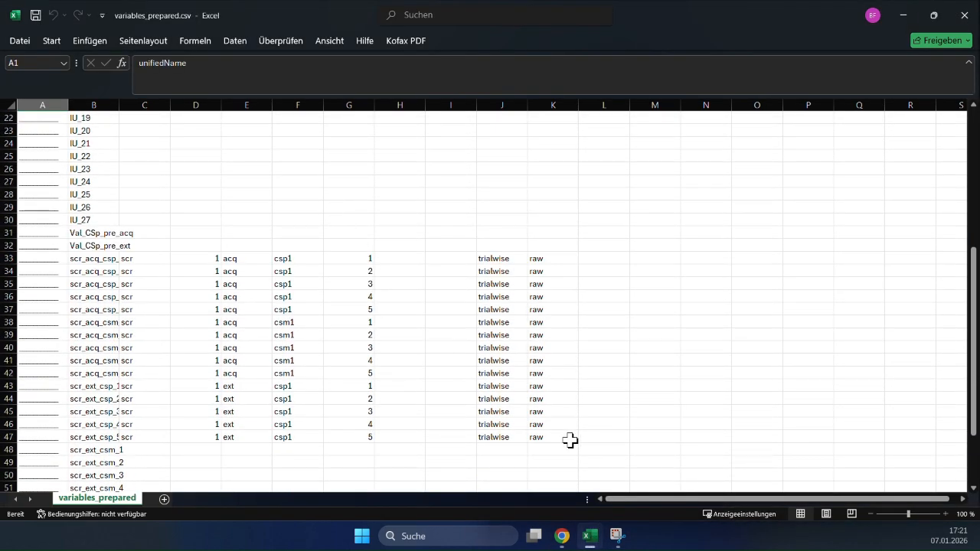
{"action": "left_click_drag", "start_coordinate": [570, 440], "coordinate": [204, 244]}
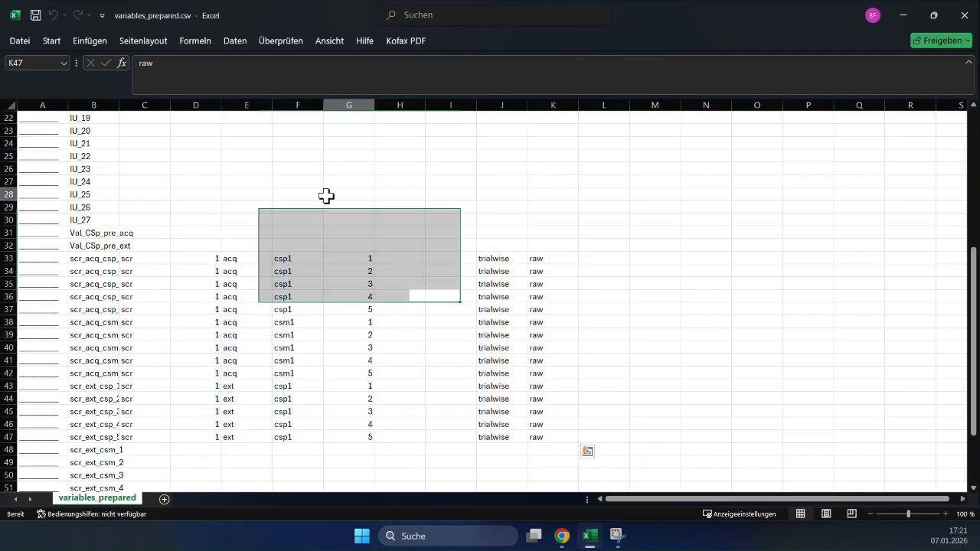
{"action": "left_click", "coordinate": [326, 196]}
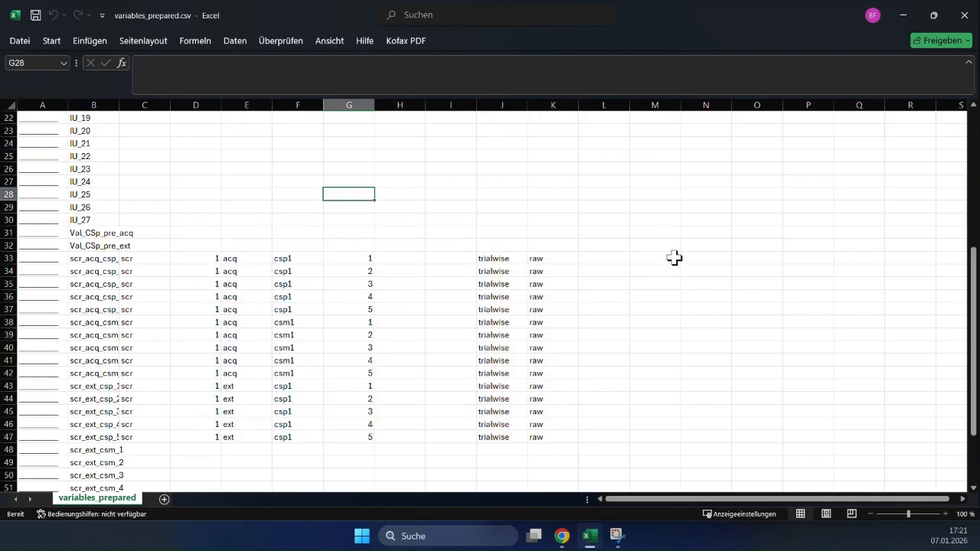
In Fearbase, upload variables_prepared.csv as the new variable description with comma as the CSV delimiter.
{"action": "mouse_move", "coordinate": [567, 538]}
{"action": "left_click", "coordinate": [562, 497]}
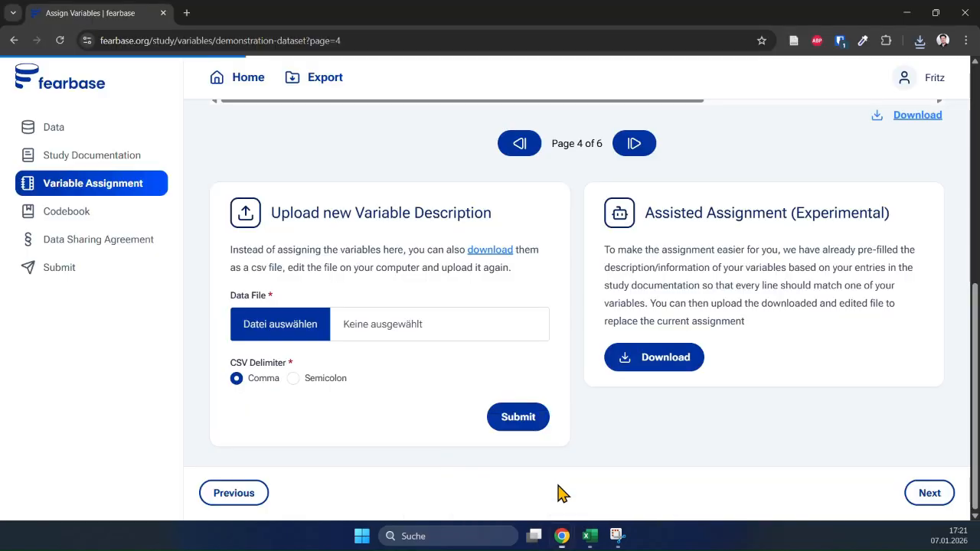
{"action": "left_click", "coordinate": [310, 333]}
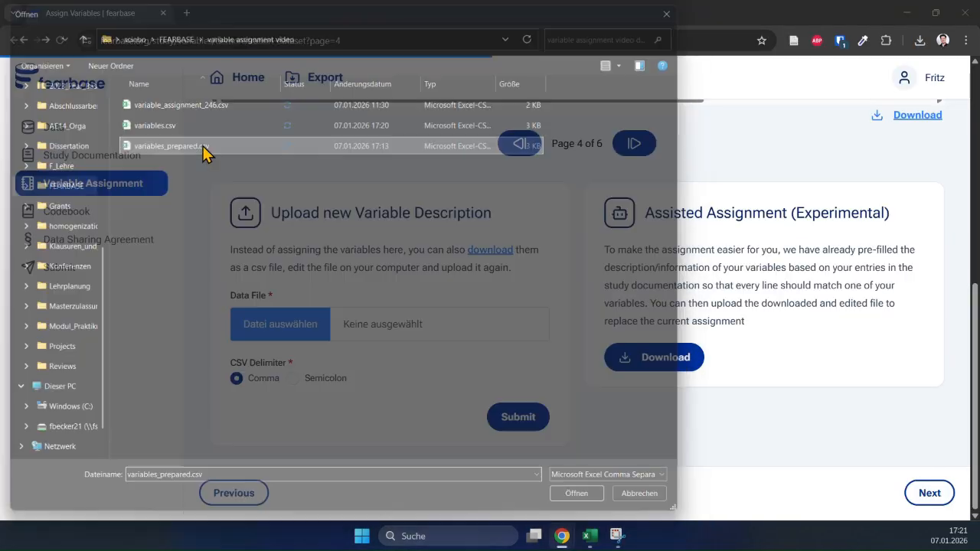
{"action": "double_click", "coordinate": [204, 144]}
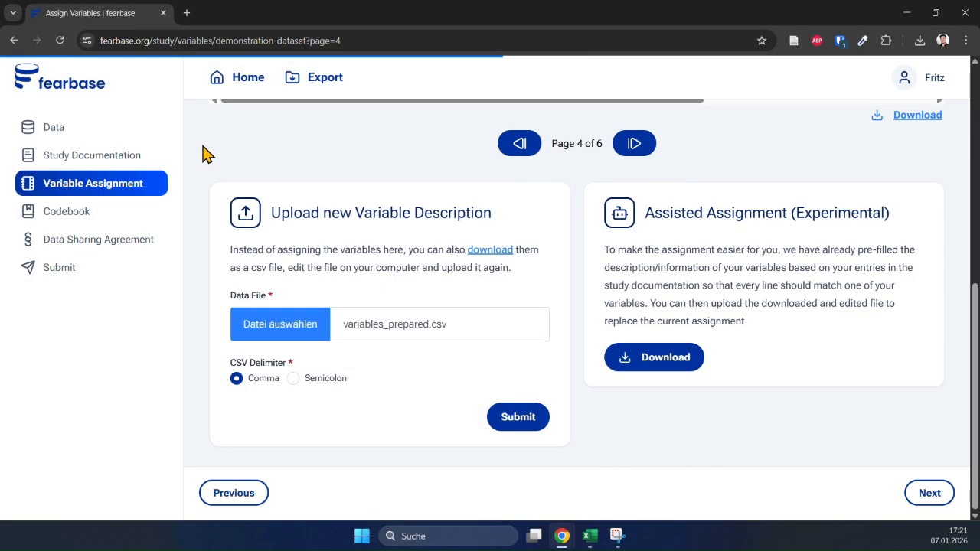
{"action": "left_click", "coordinate": [523, 425]}
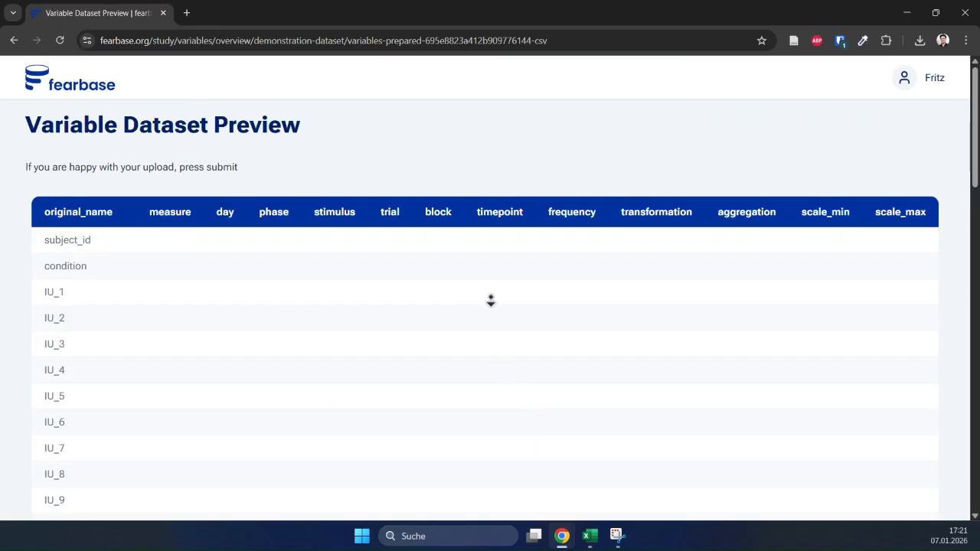
Review the scr rows in the Variable Dataset Preview and submit the uploaded descriptions.
{"action": "scroll", "coordinate": [491, 300], "scroll_direction": "down", "scroll_amount": 15}
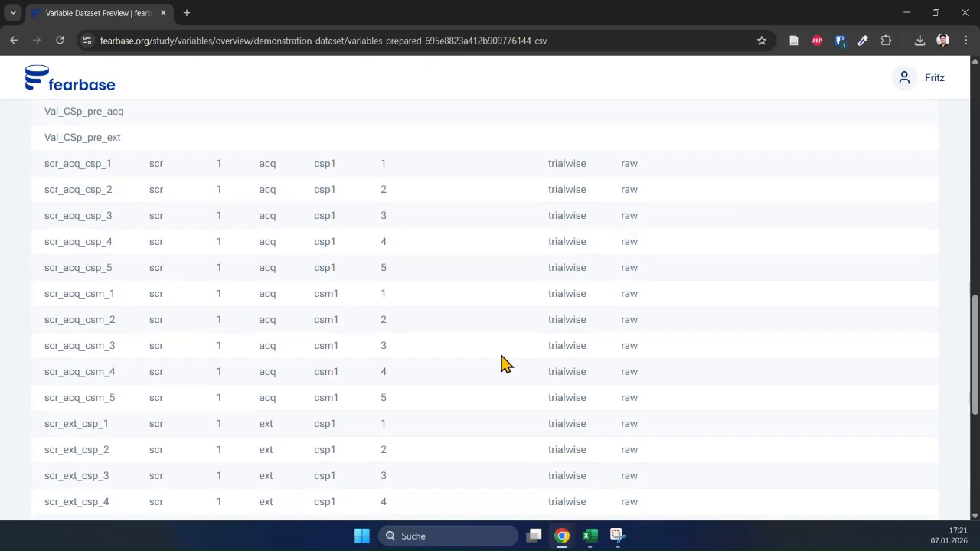
{"action": "scroll", "coordinate": [505, 364], "scroll_direction": "down", "scroll_amount": 1}
{"action": "left_click_drag", "start_coordinate": [628, 456], "coordinate": [177, 136]}
{"action": "left_click", "coordinate": [368, 189]}
{"action": "scroll", "coordinate": [423, 209], "scroll_direction": "down", "scroll_amount": 1}
{"action": "scroll", "coordinate": [426, 211], "scroll_direction": "down", "scroll_amount": 4}
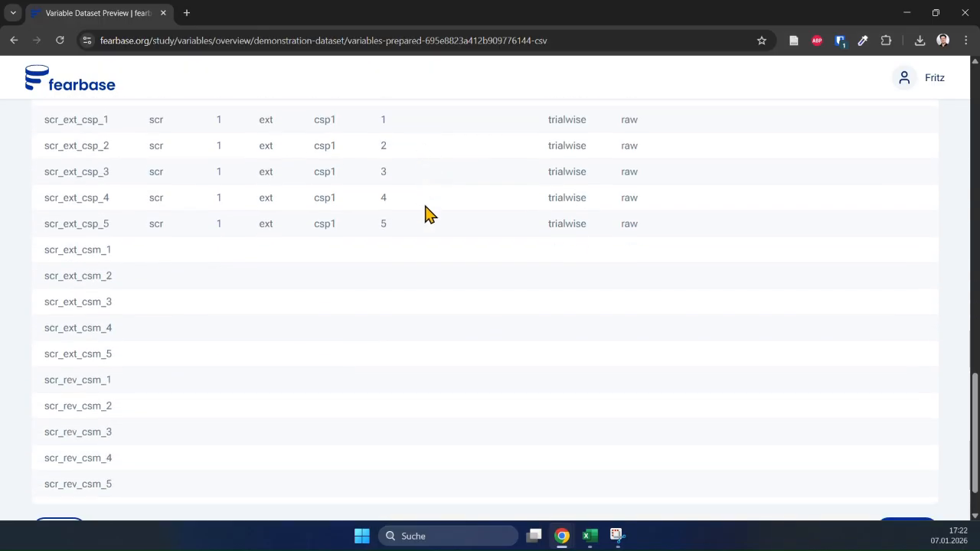
{"action": "left_click", "coordinate": [907, 476]}
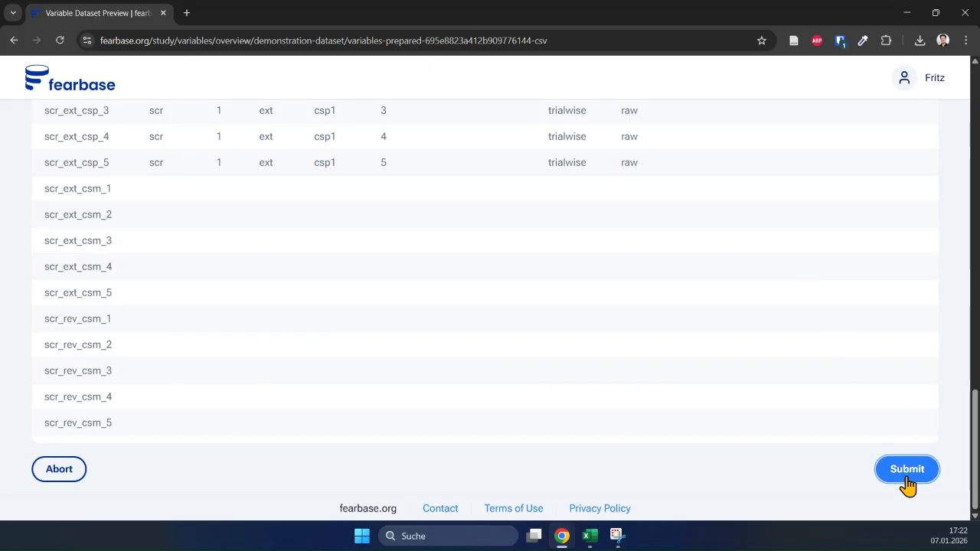
Go through the variable assignment pages to check the descriptions imported for the scr variables.
{"action": "scroll", "coordinate": [623, 350], "scroll_direction": "down", "scroll_amount": 3}
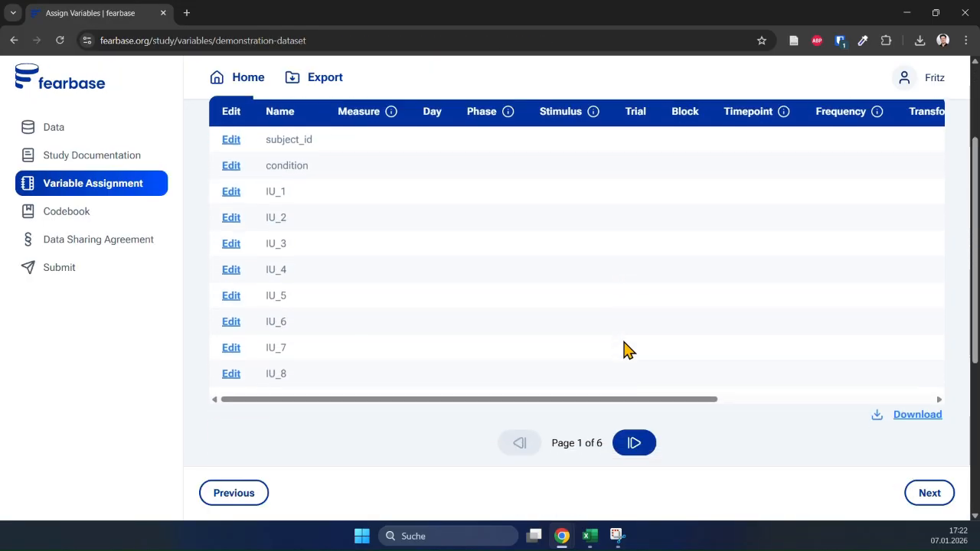
{"action": "left_click", "coordinate": [651, 404]}
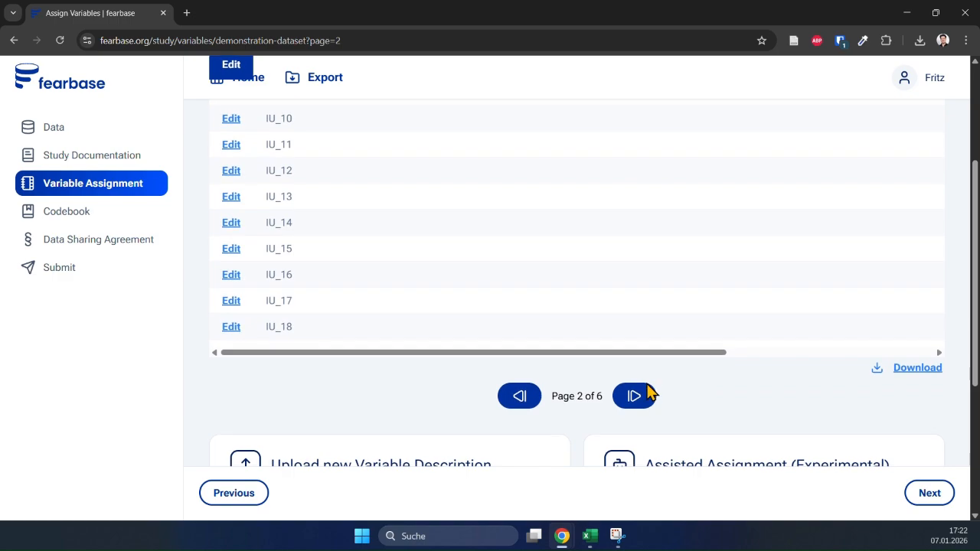
{"action": "left_click", "coordinate": [648, 394]}
{"action": "left_click", "coordinate": [647, 386]}
{"action": "scroll", "coordinate": [656, 355], "scroll_direction": "down", "scroll_amount": 3}
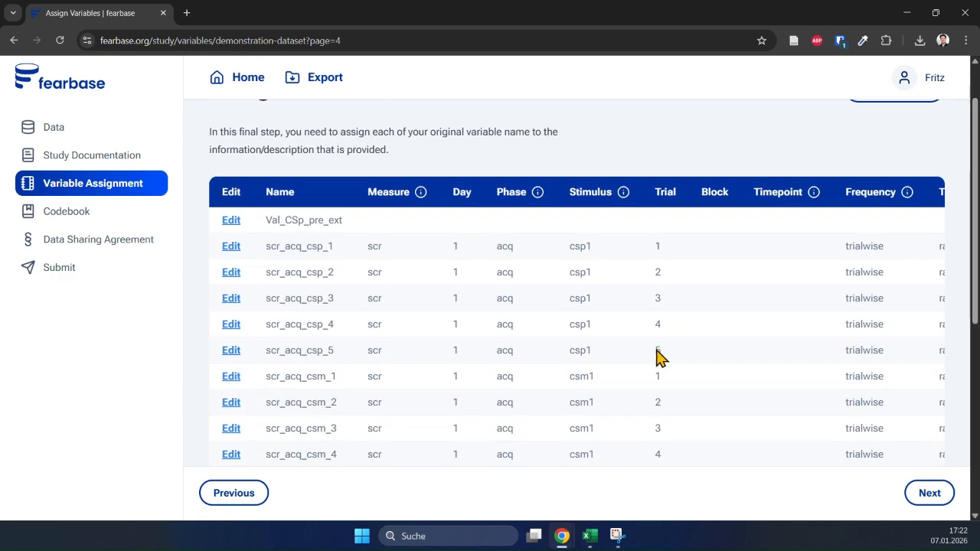
{"action": "left_click", "coordinate": [653, 461]}
{"action": "scroll", "coordinate": [651, 344], "scroll_direction": "down", "scroll_amount": 4}
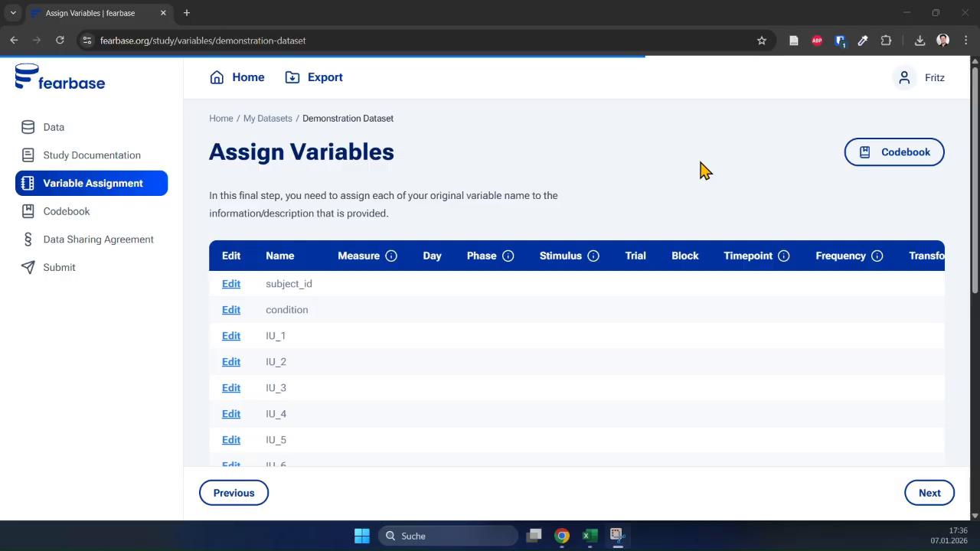
In the study documentation's Study Design, set the CS+ trials of Phase 1 (acquisition) to 5.
{"action": "scroll", "coordinate": [704, 169], "scroll_direction": "down", "scroll_amount": 5}
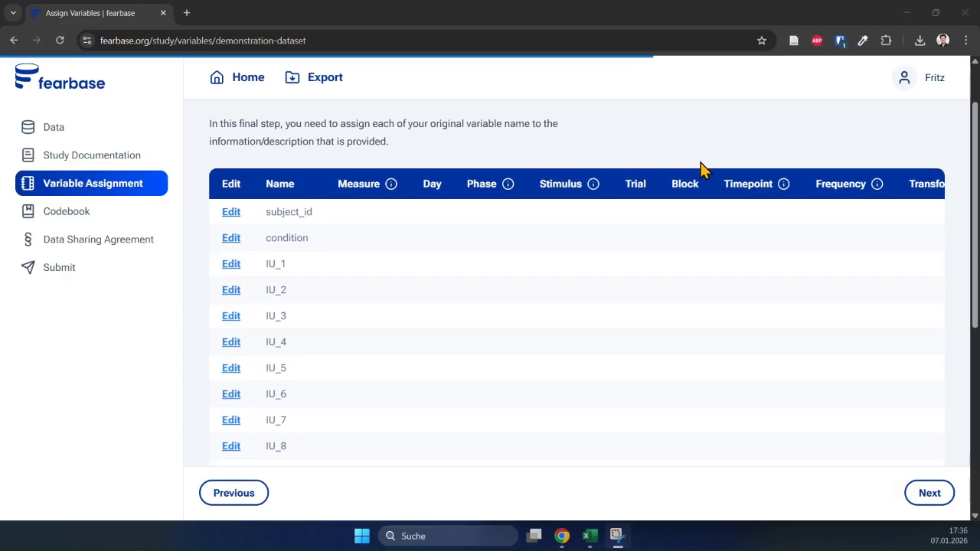
{"action": "scroll", "coordinate": [705, 170], "scroll_direction": "down", "scroll_amount": 1}
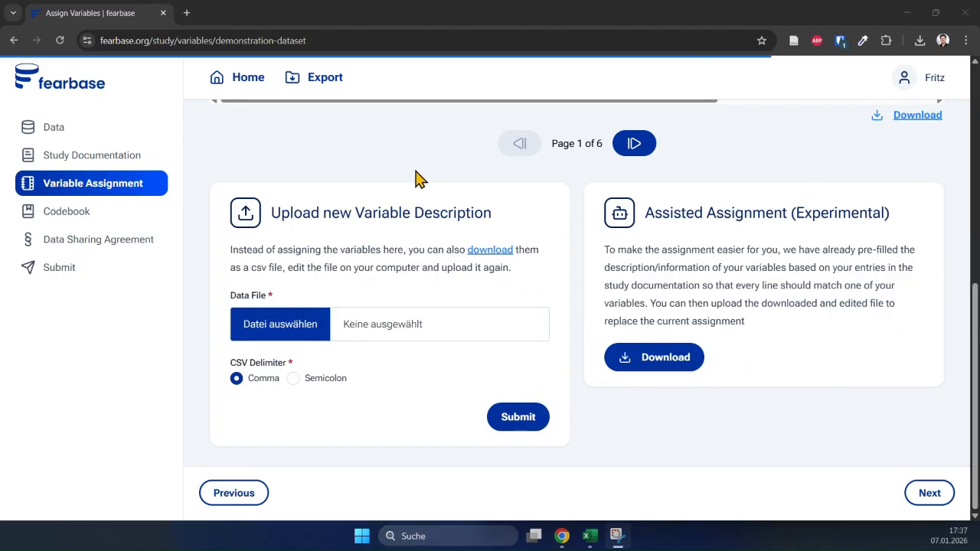
{"action": "left_click", "coordinate": [108, 164]}
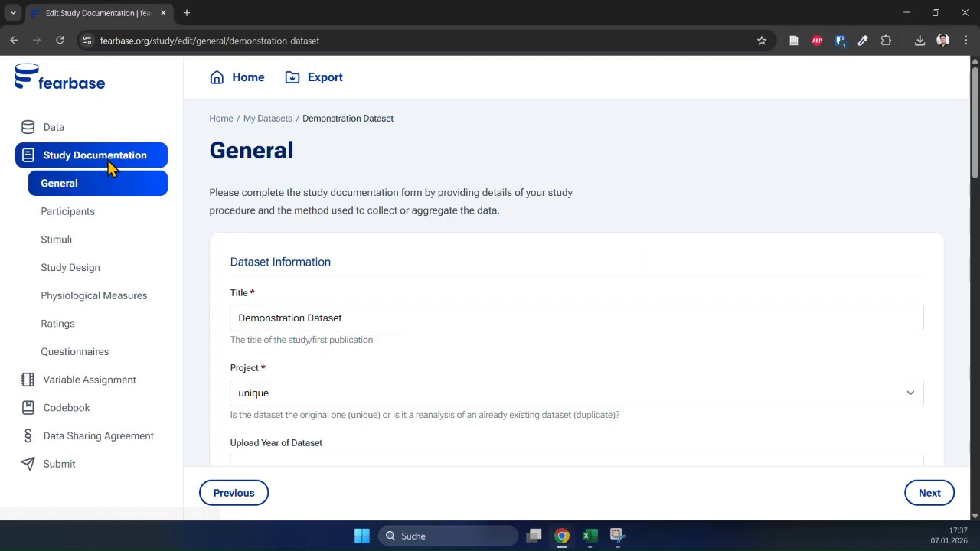
{"action": "left_click", "coordinate": [113, 275]}
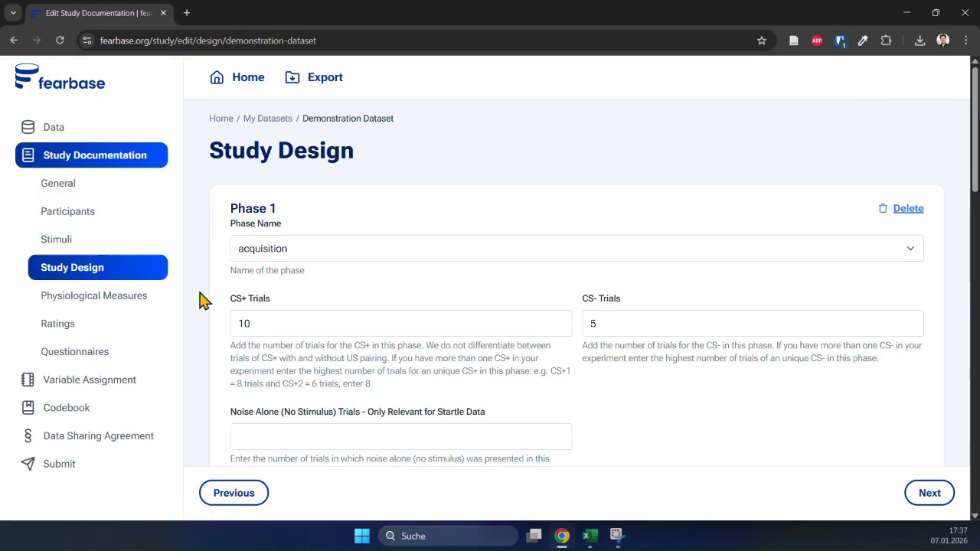
{"action": "left_click", "coordinate": [281, 321]}
{"action": "key", "text": "ctrl+a"}
{"action": "type", "text": "5"}
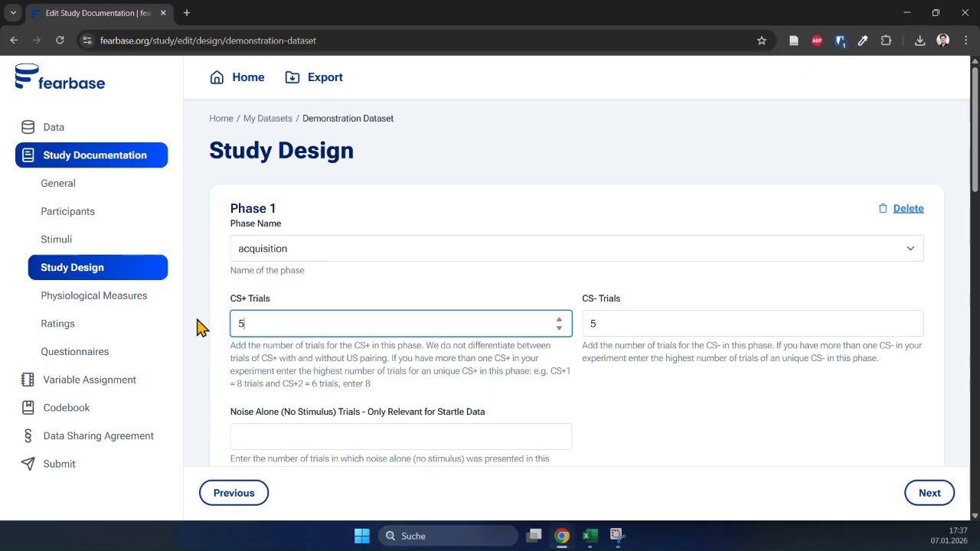
{"action": "left_click", "coordinate": [281, 264]}
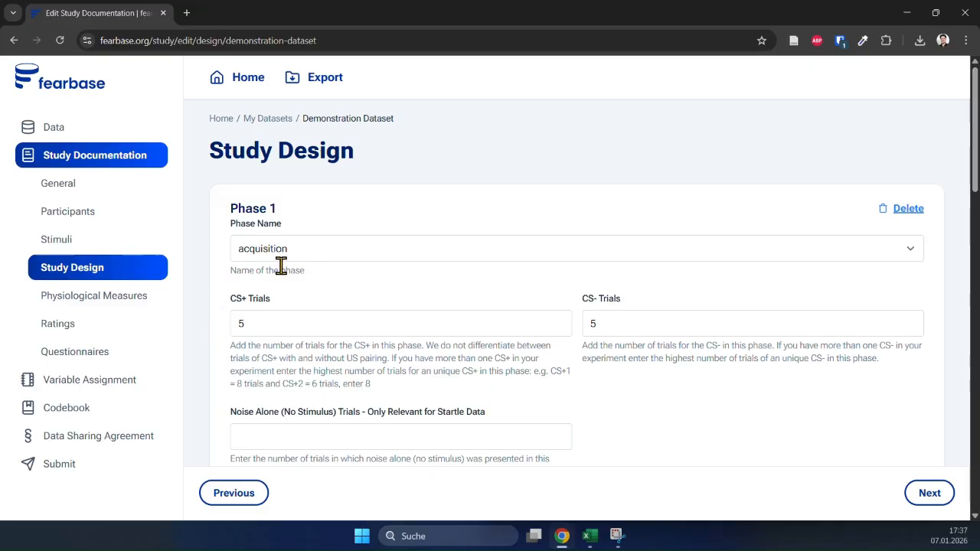
Download the pre-filled Assisted Assignment file from Variable Assignment as variable_assignment_246 (1).csv into the variable assignment video folder.
{"action": "left_click", "coordinate": [92, 382]}
{"action": "scroll", "coordinate": [694, 146], "scroll_direction": "down", "scroll_amount": 6}
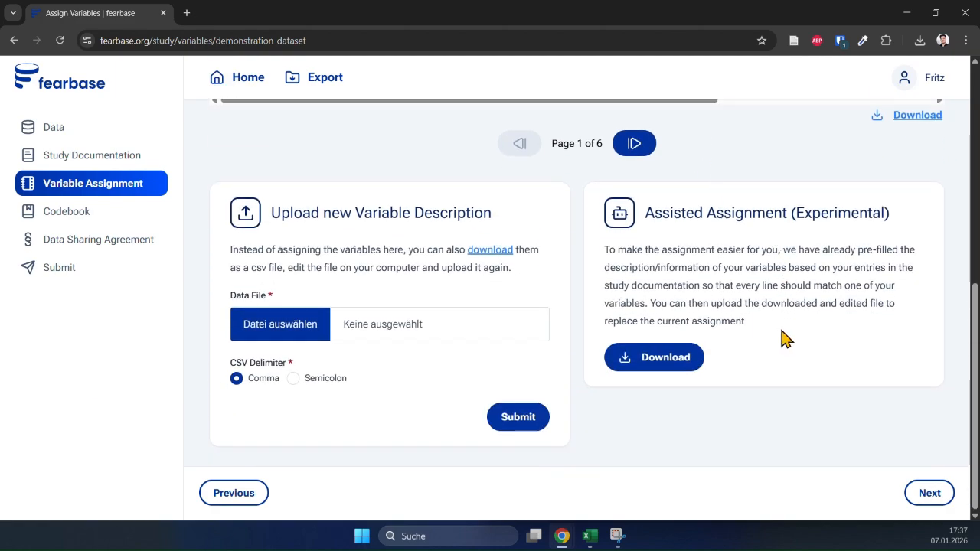
{"action": "left_click", "coordinate": [656, 363]}
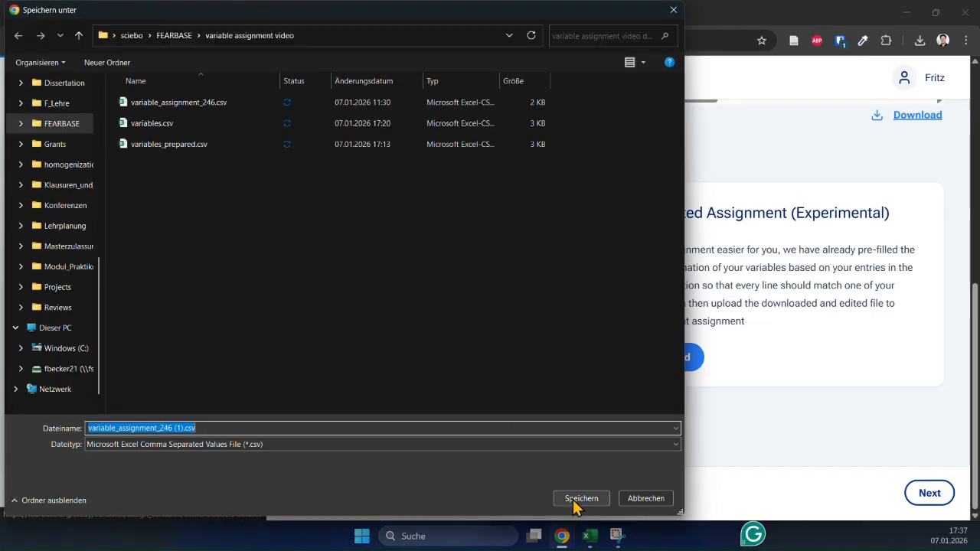
{"action": "left_click", "coordinate": [581, 499]}
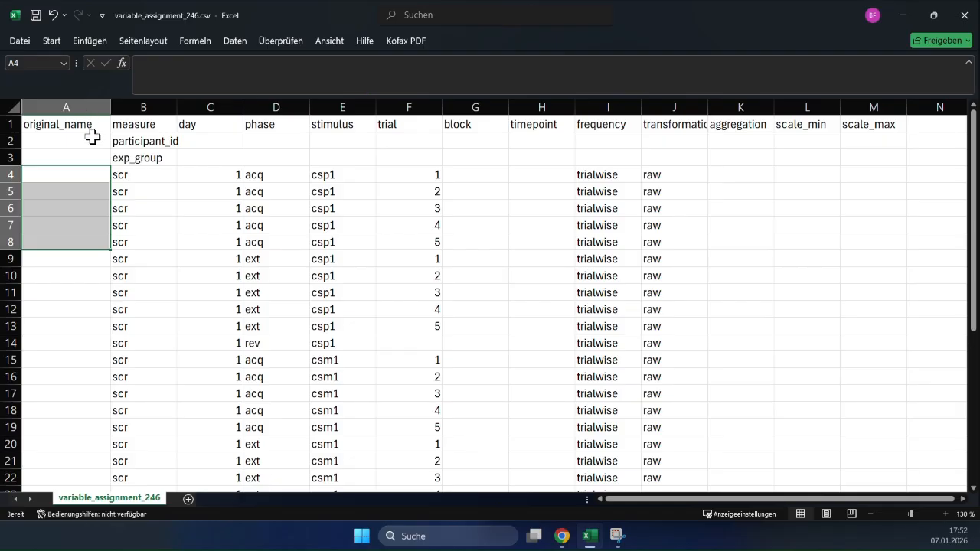
Examine the pre-filled rows and the empty original_name column of variable_assignment_246.csv in Excel.
{"action": "left_click", "coordinate": [92, 136]}
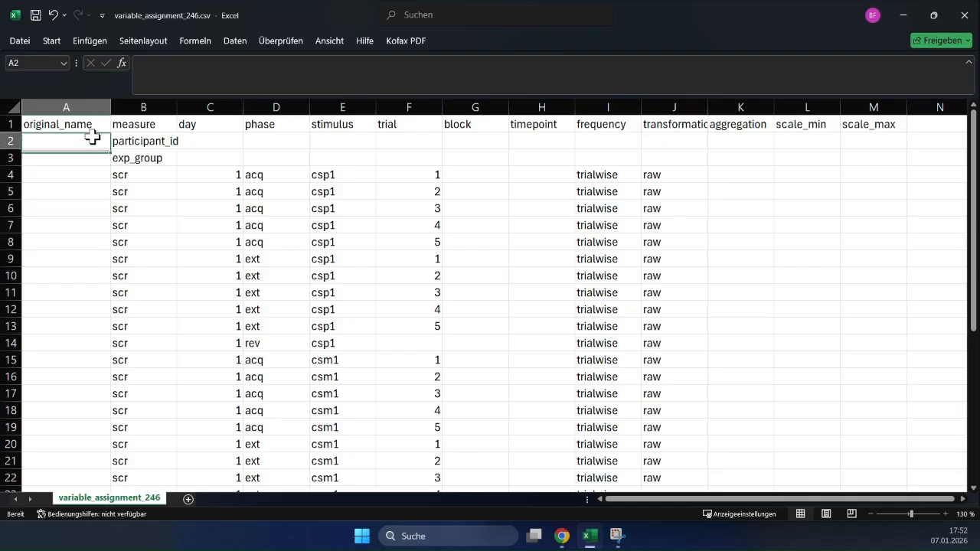
{"action": "left_click", "coordinate": [77, 125]}
{"action": "scroll", "coordinate": [430, 204], "scroll_direction": "down", "scroll_amount": 1}
{"action": "scroll", "coordinate": [476, 221], "scroll_direction": "down", "scroll_amount": 6}
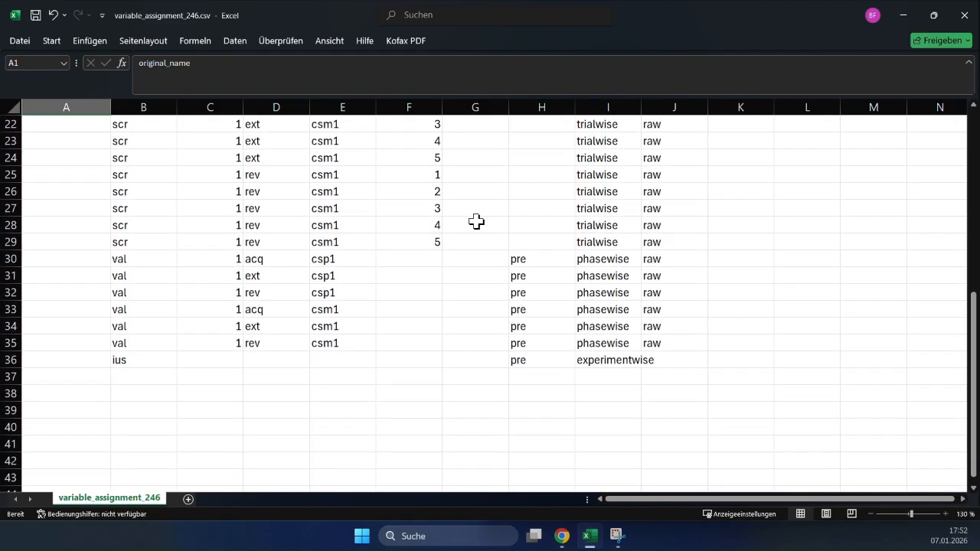
{"action": "scroll", "coordinate": [476, 221], "scroll_direction": "up", "scroll_amount": 6}
{"action": "scroll", "coordinate": [476, 221], "scroll_direction": "up", "scroll_amount": 1}
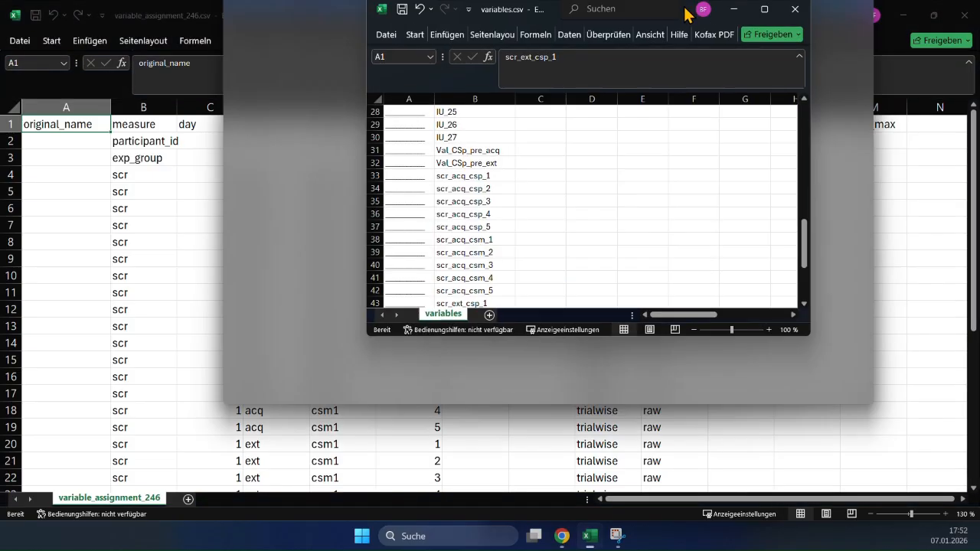
Copy scr_acq_csp_1 to scr_acq_csp_5 from variables.csv into original_name cells A4:A8 of variable_assignment_246.csv.
{"action": "left_click_drag", "start_coordinate": [690, 13], "coordinate": [781, 92]}
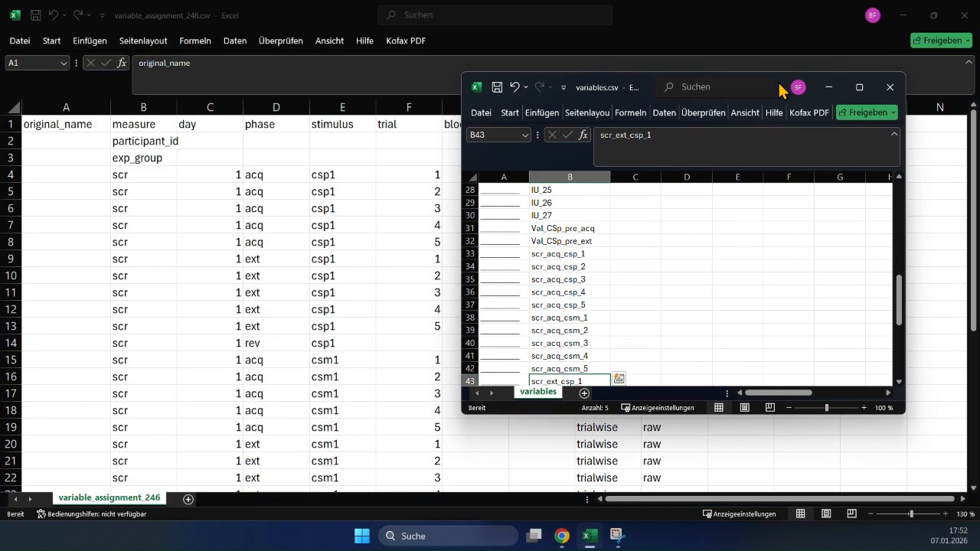
{"action": "left_click_drag", "start_coordinate": [573, 256], "coordinate": [580, 304]}
{"action": "key", "text": "ctrl+c"}
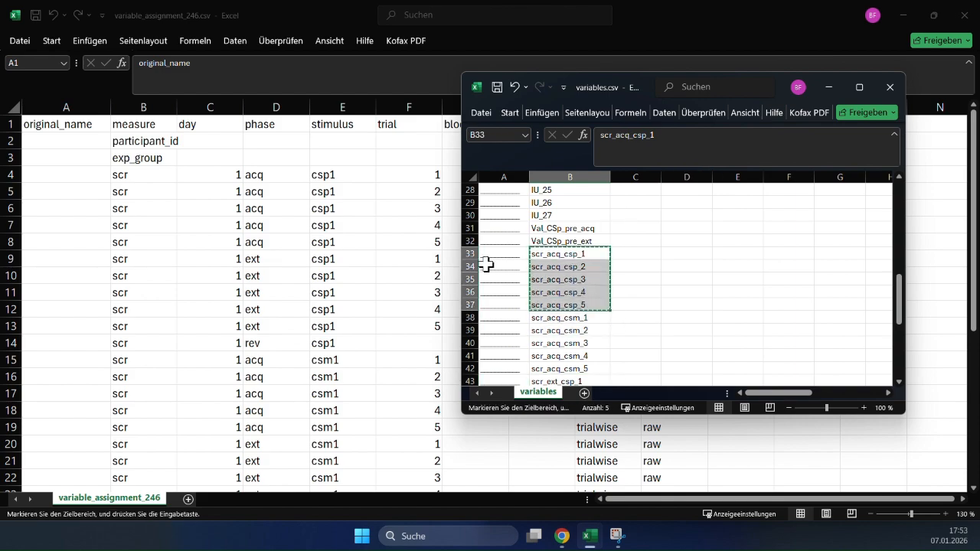
{"action": "left_click", "coordinate": [46, 177]}
{"action": "key", "text": "ctrl+v"}
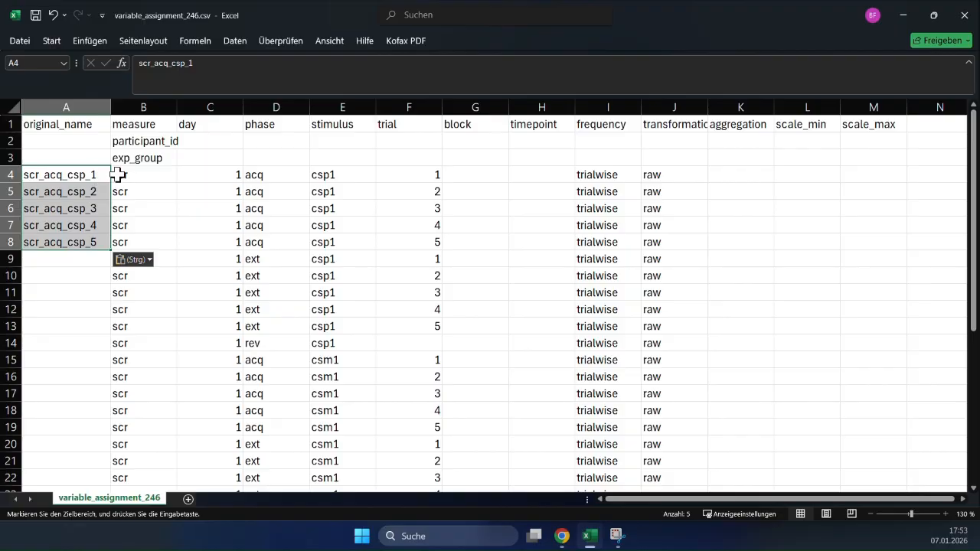
Copy scr_ext_csp_1 to scr_ext_csp_5 from variables.csv into original_name cells A9:A13 of variable_assignment_246.csv.
{"action": "key", "text": "alt+Tab"}
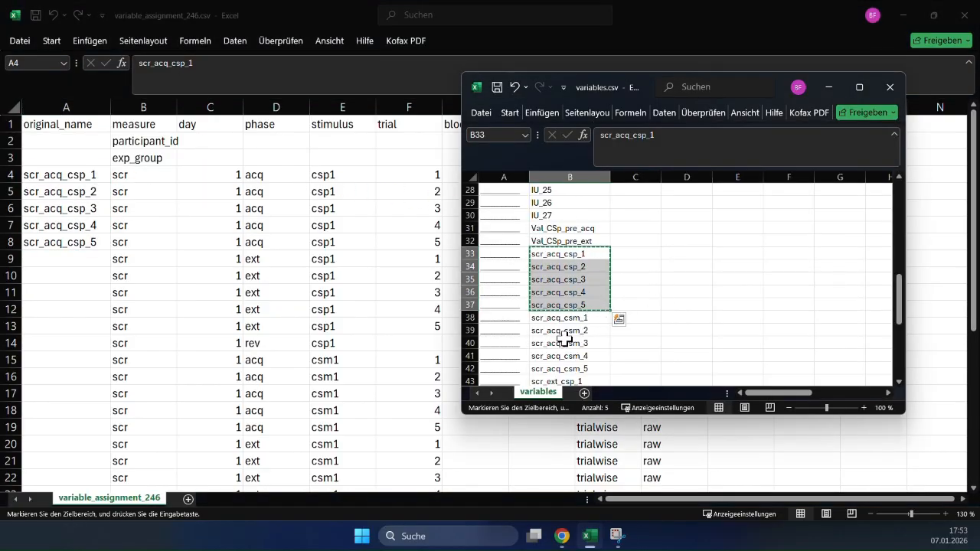
{"action": "scroll", "coordinate": [565, 338], "scroll_direction": "down", "scroll_amount": 2}
{"action": "left_click", "coordinate": [582, 309]}
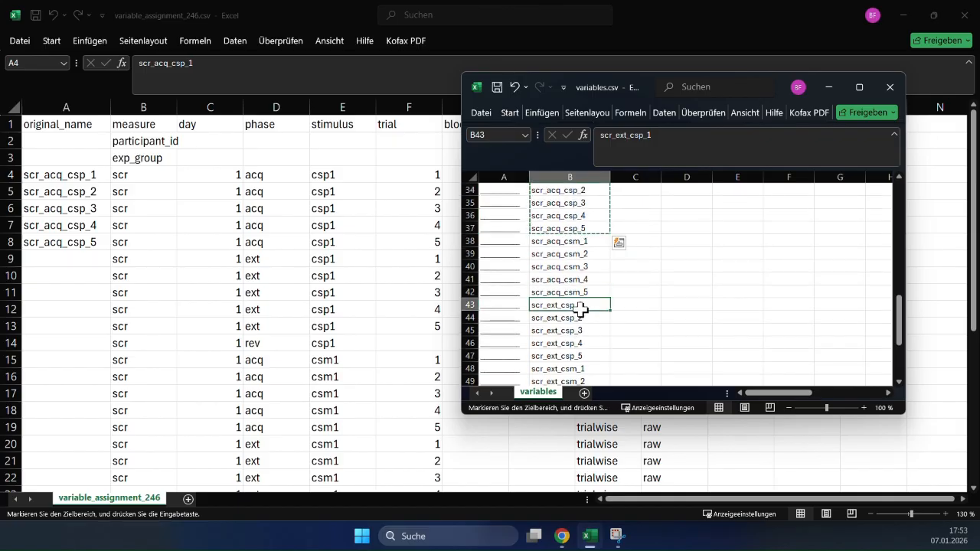
{"action": "left_click_drag", "start_coordinate": [582, 309], "coordinate": [590, 355]}
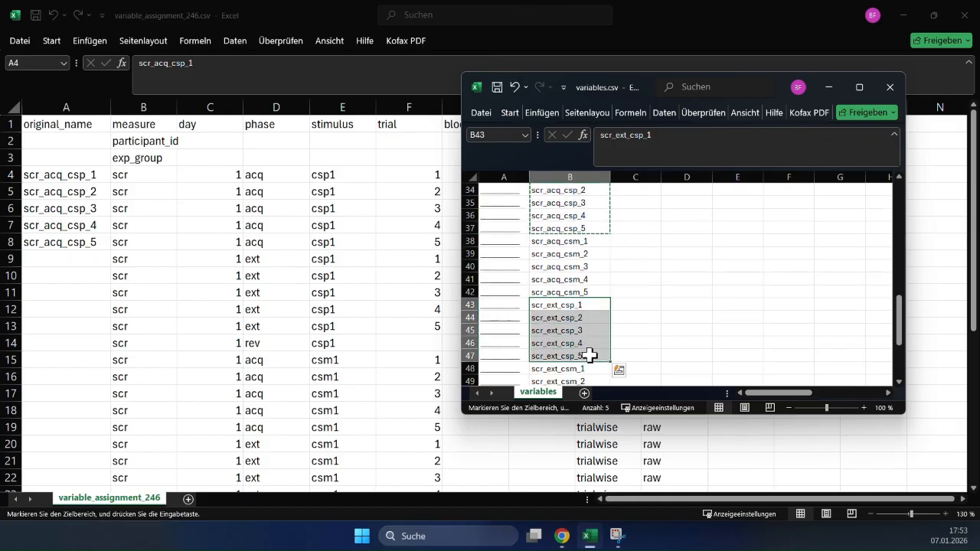
{"action": "key", "text": "ctrl+c"}
{"action": "key", "text": "alt+Tab"}
{"action": "left_click", "coordinate": [61, 259]}
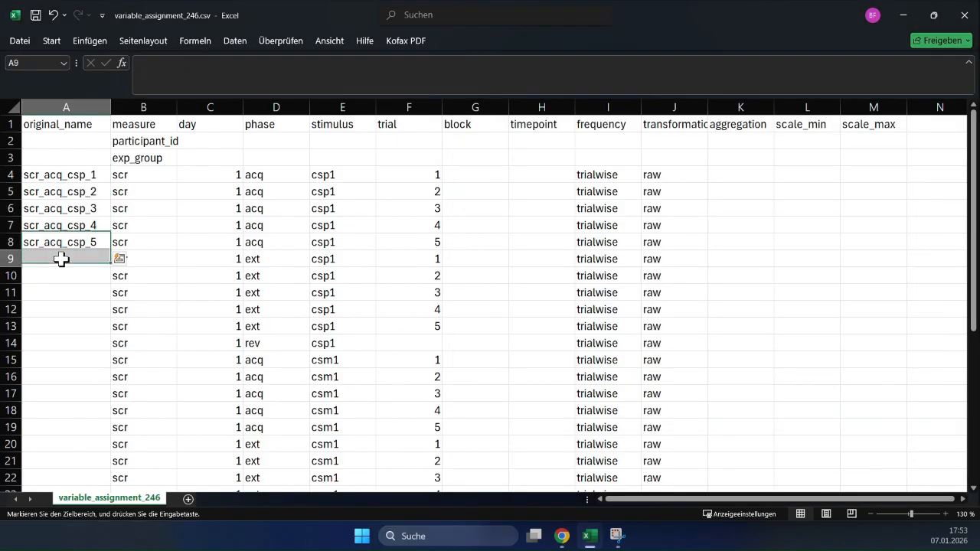
{"action": "key", "text": "ctrl+v"}
{"action": "left_click", "coordinate": [185, 272]}
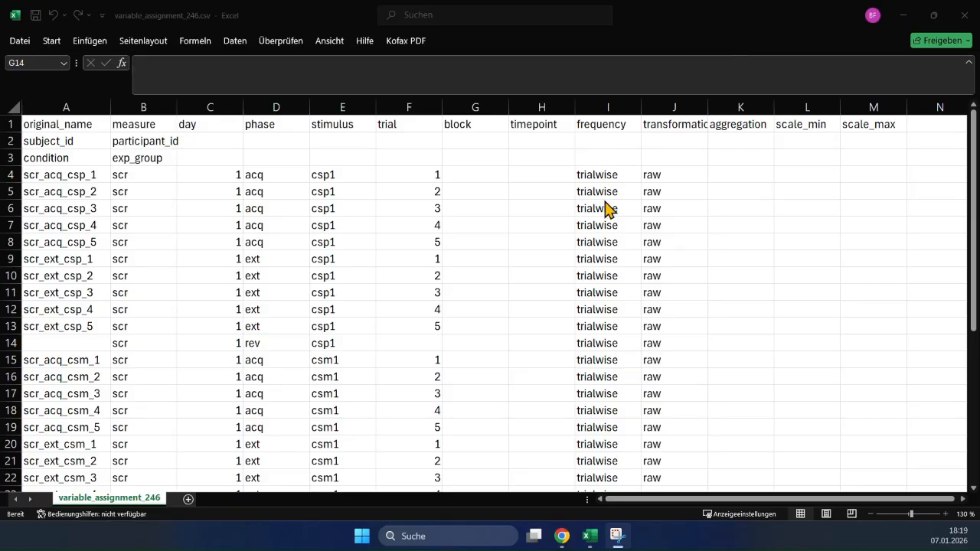
Delete the four val rows without an original_name in variable_assignment_246.csv: rev csp1, acq csm1, ext csm1 and rev csm1.
{"action": "scroll", "coordinate": [607, 208], "scroll_direction": "down", "scroll_amount": 4}
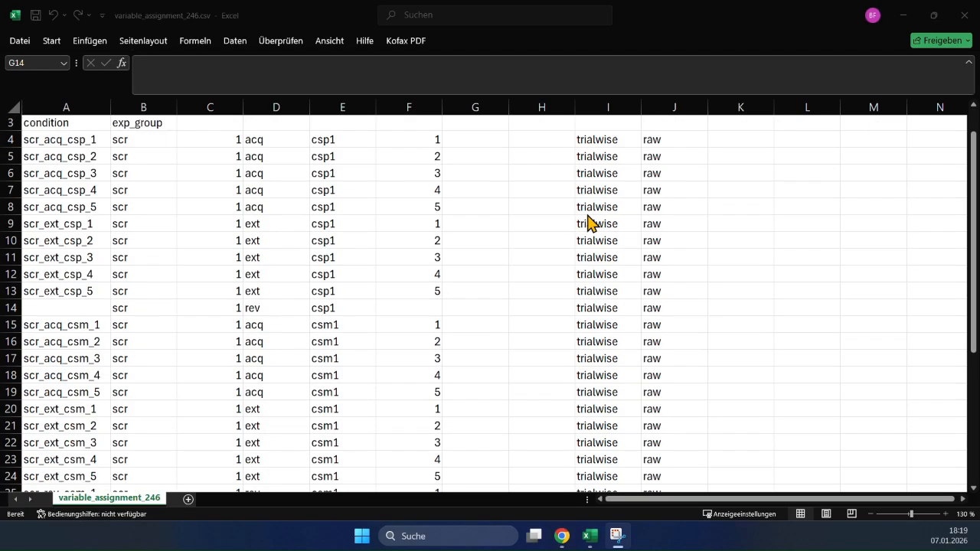
{"action": "scroll", "coordinate": [589, 223], "scroll_direction": "down", "scroll_amount": 2}
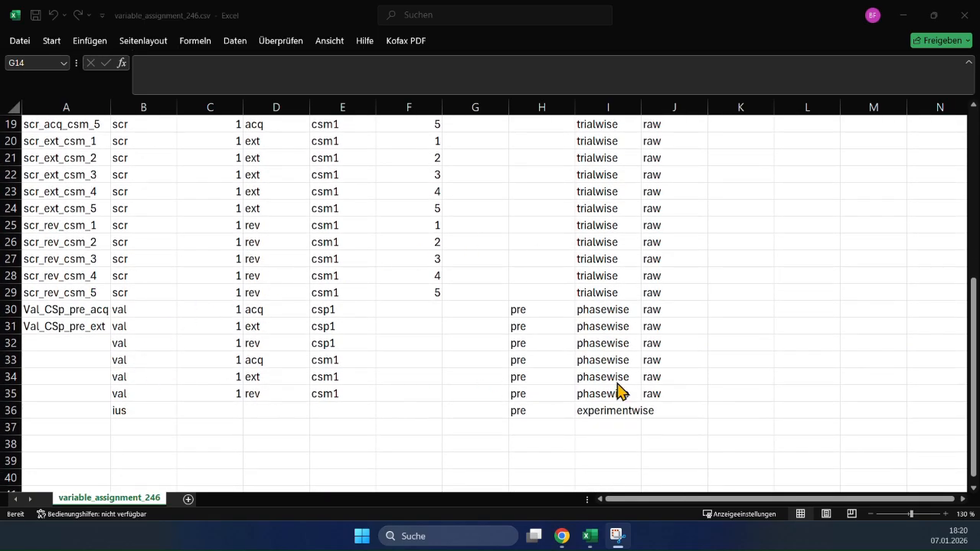
{"action": "left_click", "coordinate": [11, 343]}
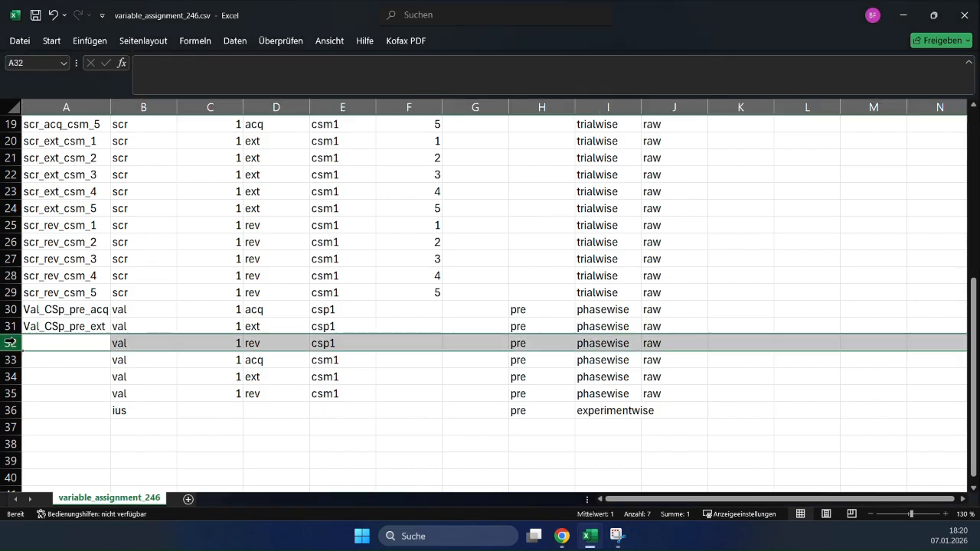
{"action": "right_click", "coordinate": [11, 342]}
{"action": "left_click", "coordinate": [63, 238]}
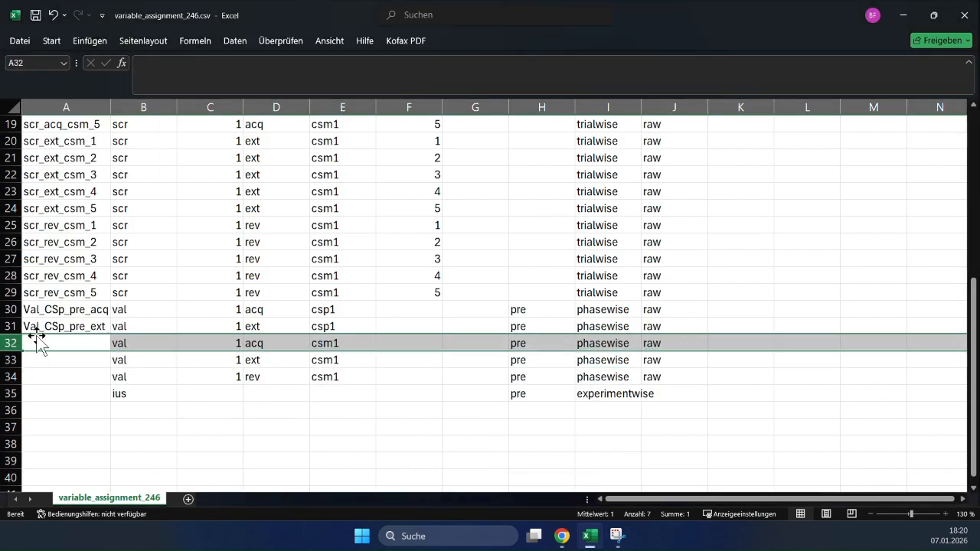
{"action": "right_click", "coordinate": [15, 343]}
{"action": "left_click", "coordinate": [56, 238]}
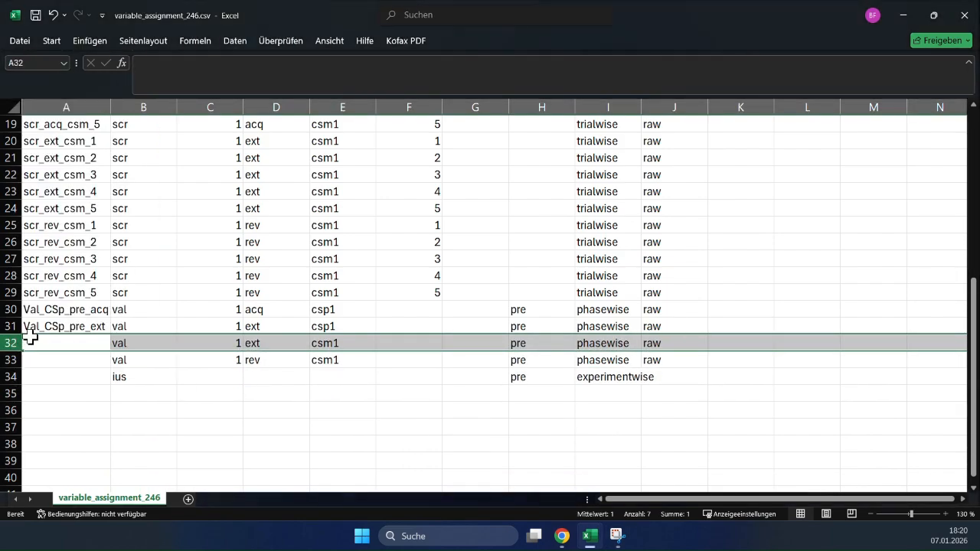
{"action": "right_click", "coordinate": [6, 342]}
{"action": "left_click", "coordinate": [56, 239]}
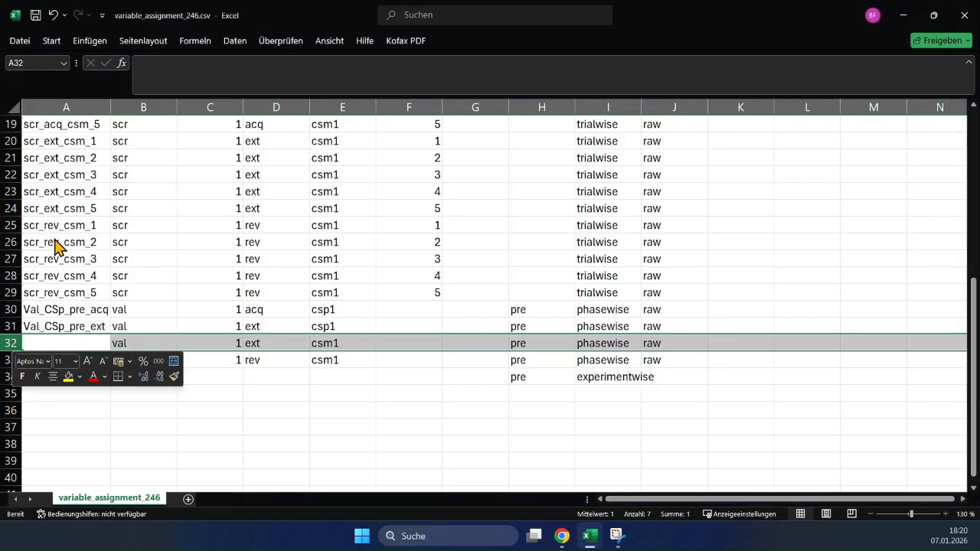
{"action": "right_click", "coordinate": [11, 343]}
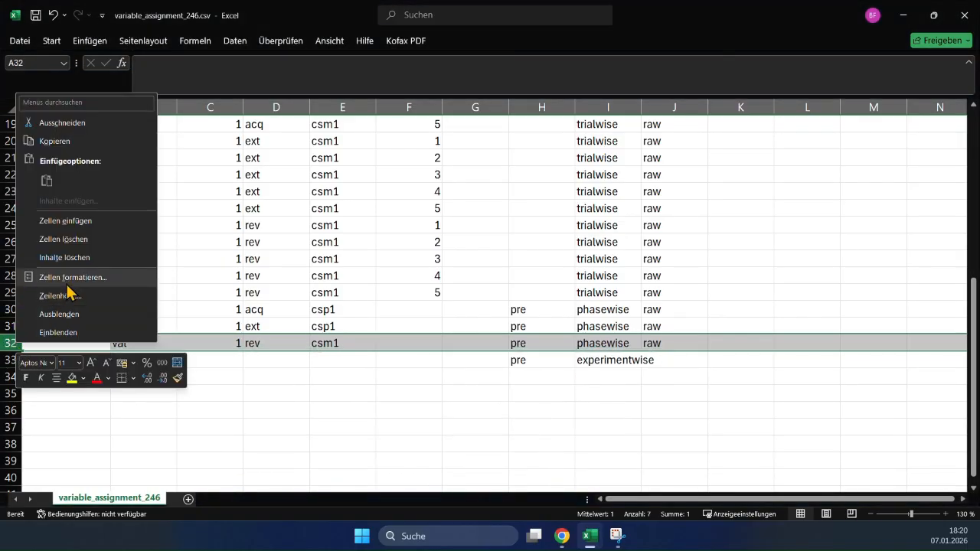
{"action": "left_click", "coordinate": [67, 238]}
{"action": "scroll", "coordinate": [304, 251], "scroll_direction": "up", "scroll_amount": 4}
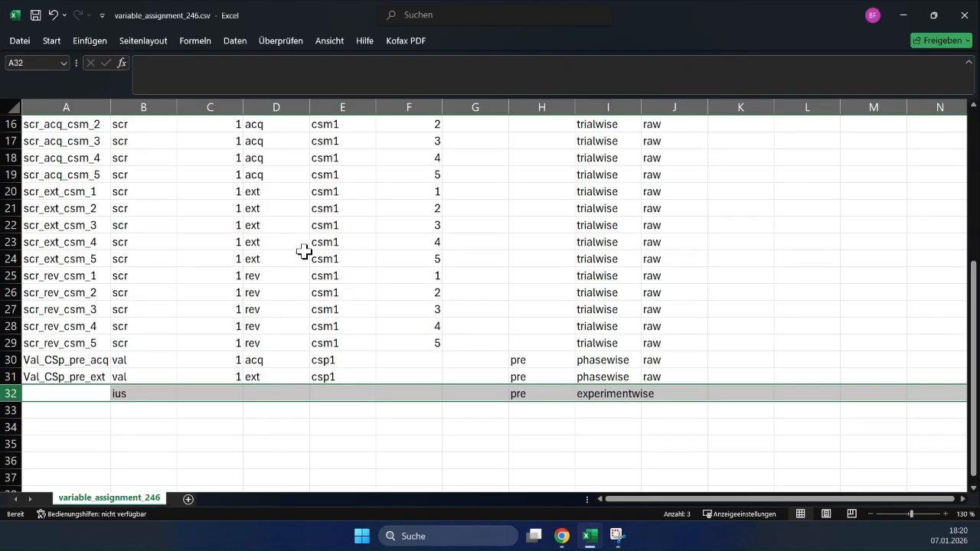
{"action": "scroll", "coordinate": [304, 251], "scroll_direction": "up", "scroll_amount": 2}
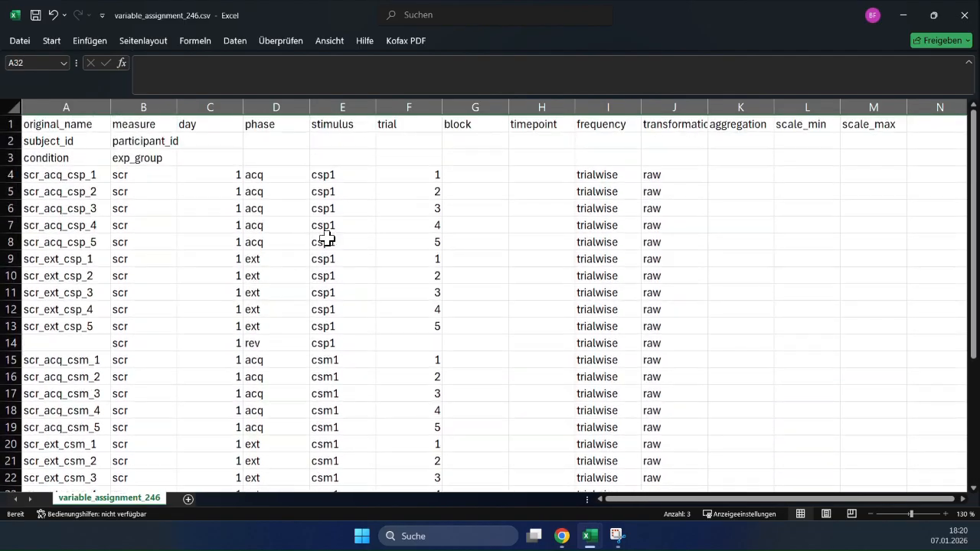
Try to upload variable_assignment_246.csv as the new variable description in Fearbase with the Comma delimiter.
{"action": "key", "text": "alt+Tab"}
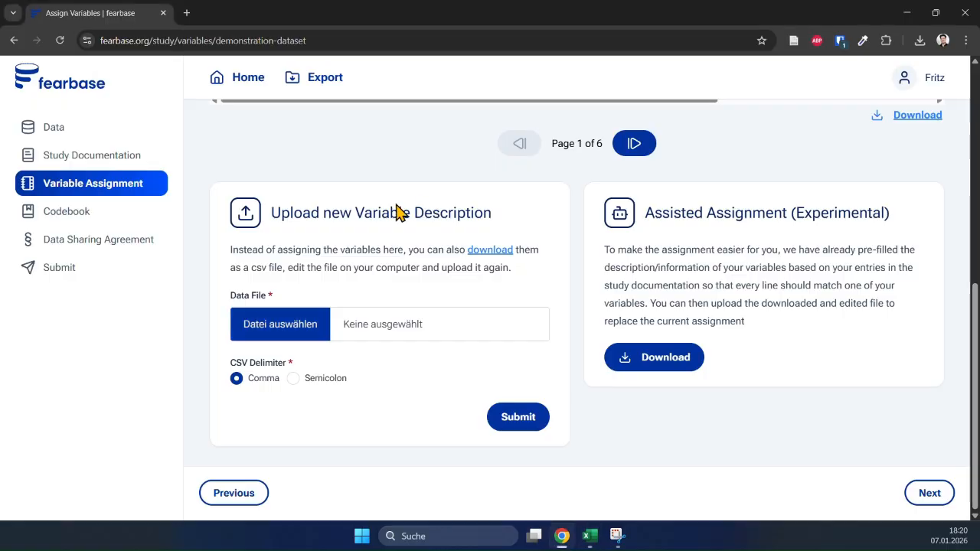
{"action": "left_click", "coordinate": [308, 327]}
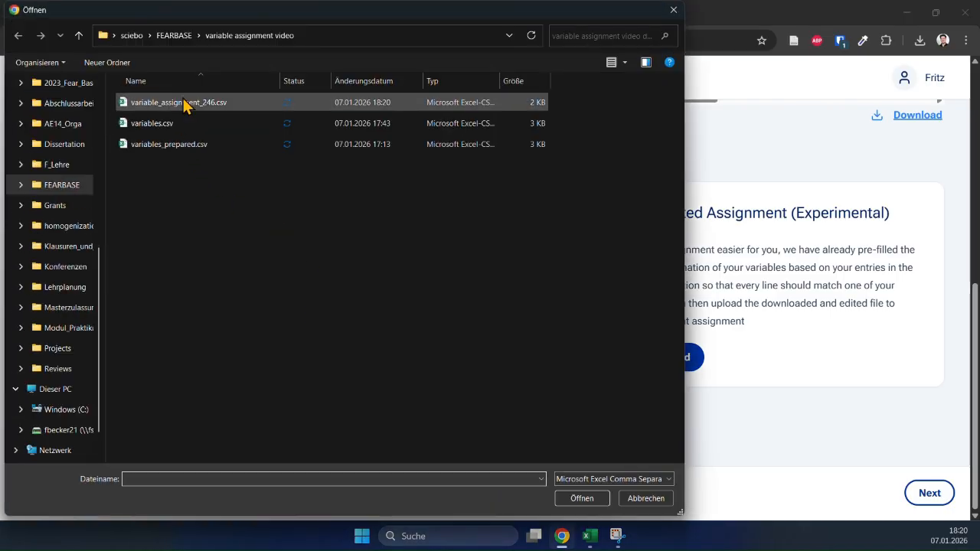
{"action": "double_click", "coordinate": [184, 107]}
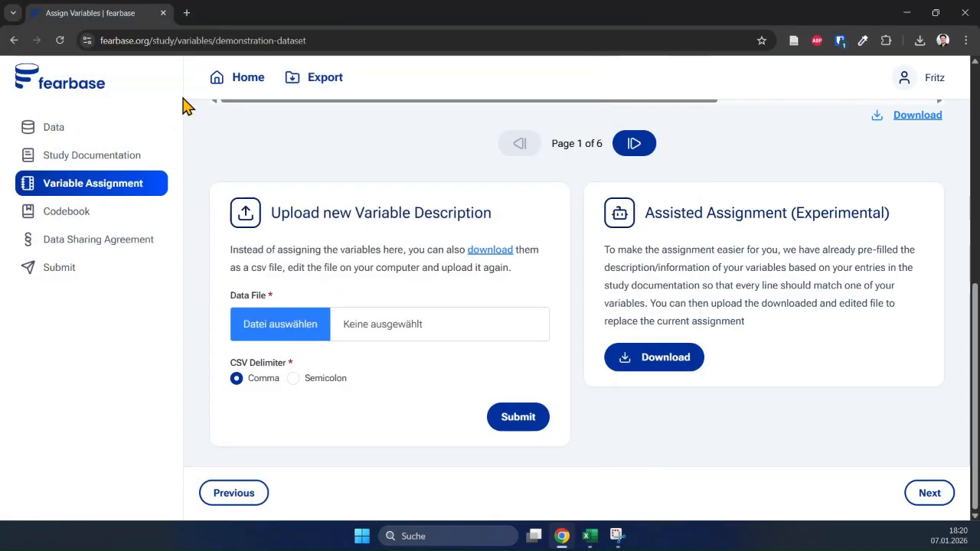
{"action": "left_click", "coordinate": [508, 422]}
{"action": "middle_click", "coordinate": [484, 158]}
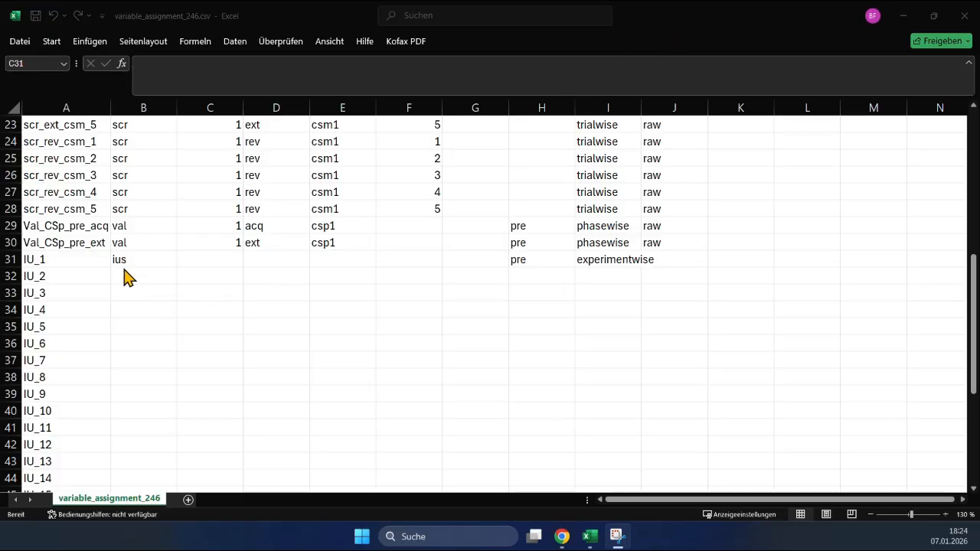
Fill ius, pre and experimentwise from the IU_1 row down to IU_27 and set day to 1 for those rows.
{"action": "left_click", "coordinate": [131, 261]}
{"action": "left_click_drag", "start_coordinate": [137, 261], "coordinate": [636, 470]}
{"action": "scroll", "coordinate": [521, 313], "scroll_direction": "up", "scroll_amount": 9}
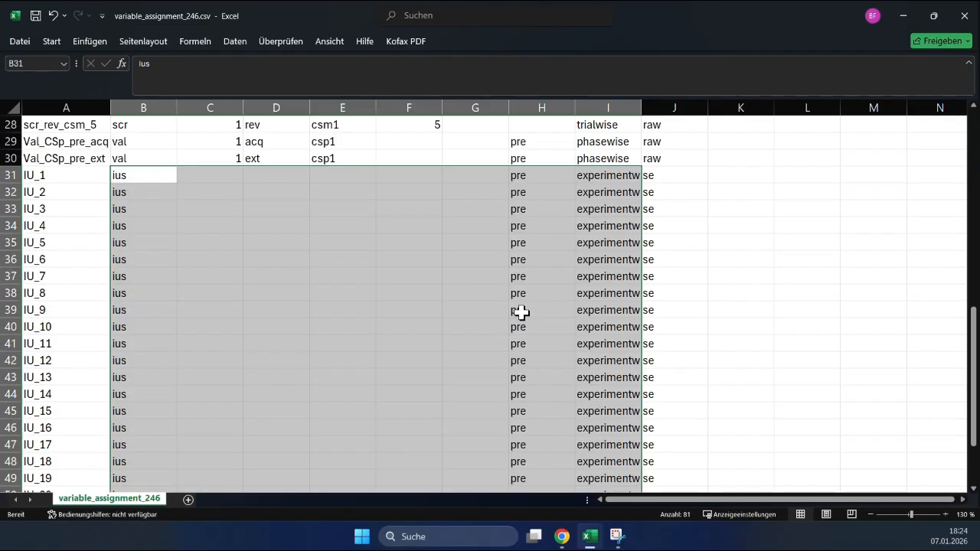
{"action": "scroll", "coordinate": [263, 346], "scroll_direction": "down", "scroll_amount": 2}
{"action": "left_click_drag", "start_coordinate": [214, 260], "coordinate": [237, 461]}
{"action": "scroll", "coordinate": [306, 433], "scroll_direction": "up", "scroll_amount": 5}
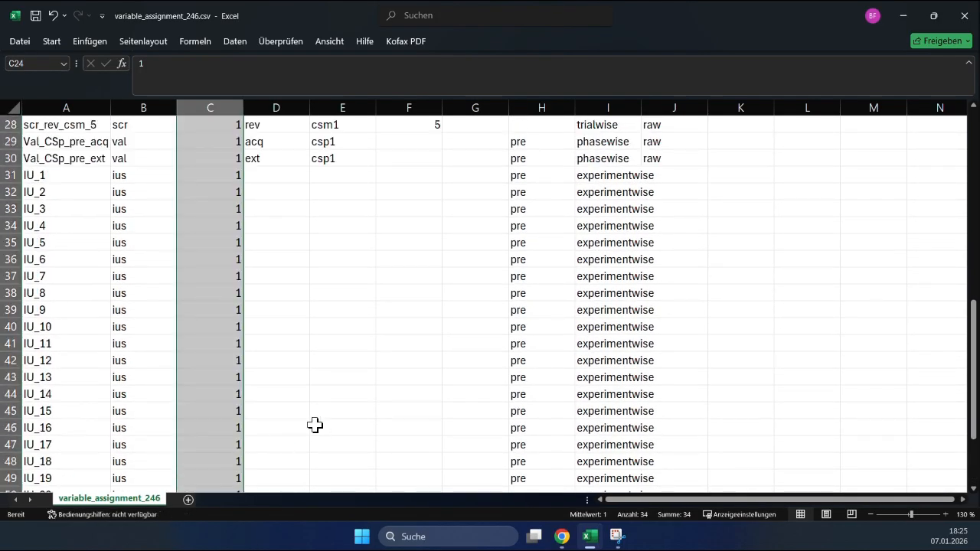
Number the trial column from 1 to 27 for IU_1 to IU_27 in cells F31:F57.
{"action": "left_click", "coordinate": [291, 278]}
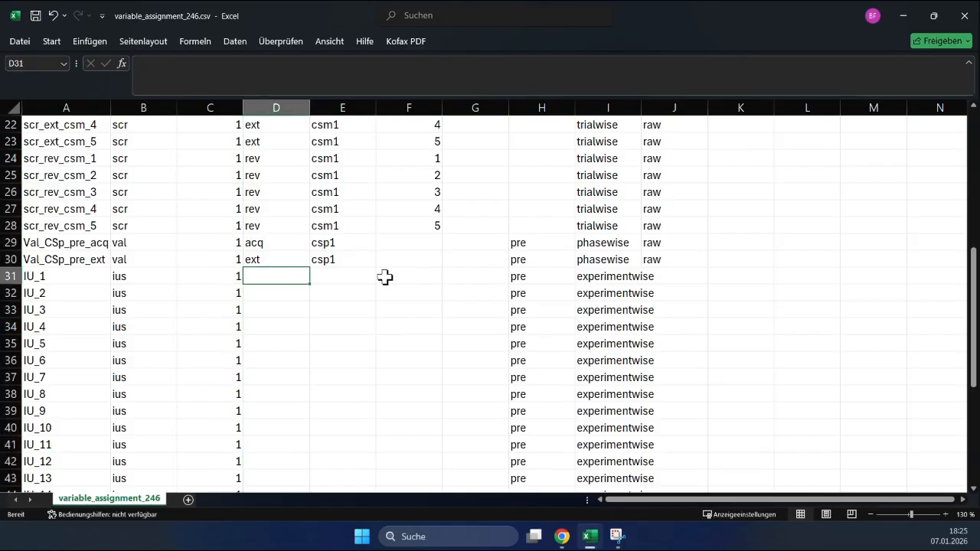
{"action": "left_click", "coordinate": [408, 278]}
{"action": "type", "text": "1"}
{"action": "key", "text": "Return"}
{"action": "type", "text": "2"}
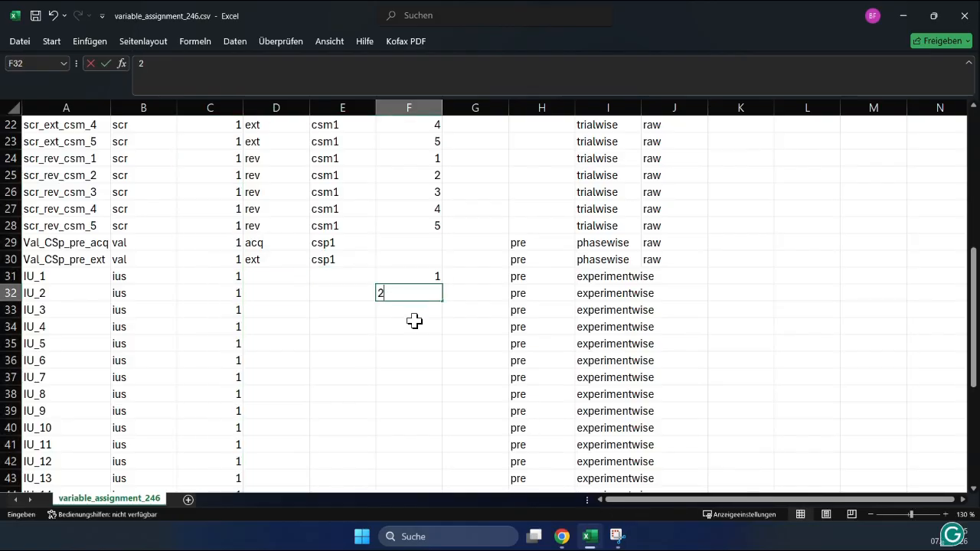
{"action": "key", "text": "Return"}
{"action": "type", "text": "3"}
{"action": "key", "text": "Return"}
{"action": "left_click_drag", "start_coordinate": [426, 276], "coordinate": [437, 432]}
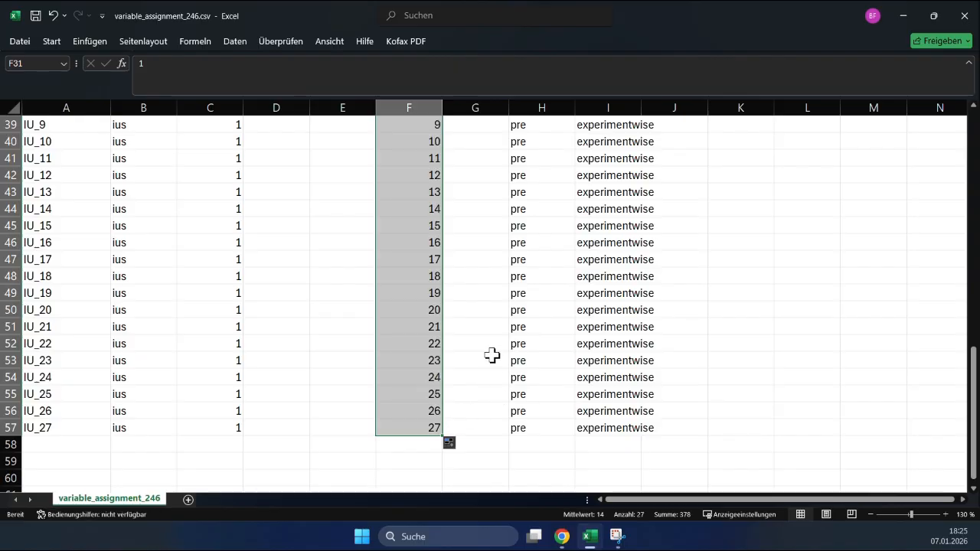
Upload the edited variable_assignment_246.csv in Fearbase's Variable Assignment with the Comma delimiter and submit the reviewed dataset preview.
{"action": "key", "text": "alt+Tab"}
{"action": "scroll", "coordinate": [469, 304], "scroll_direction": "down", "scroll_amount": 6}
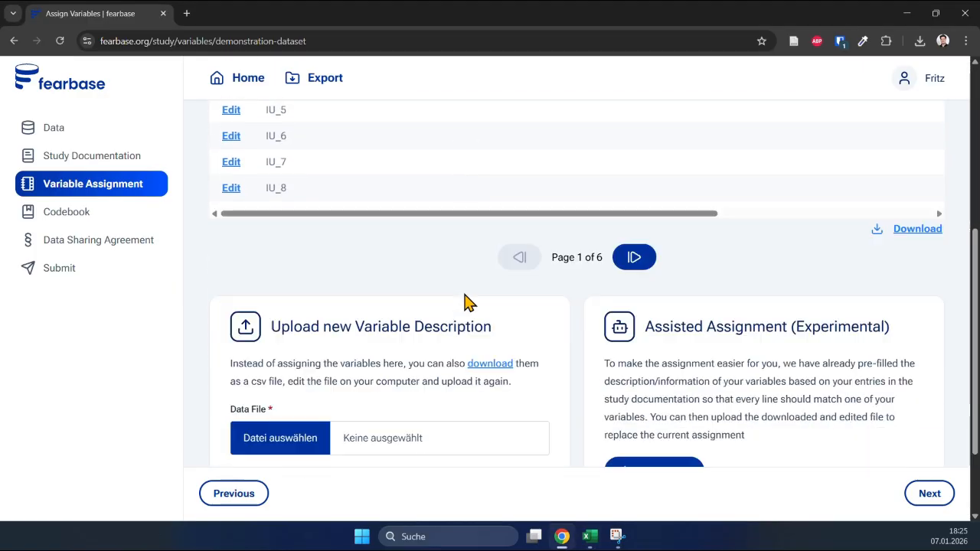
{"action": "left_click", "coordinate": [303, 329]}
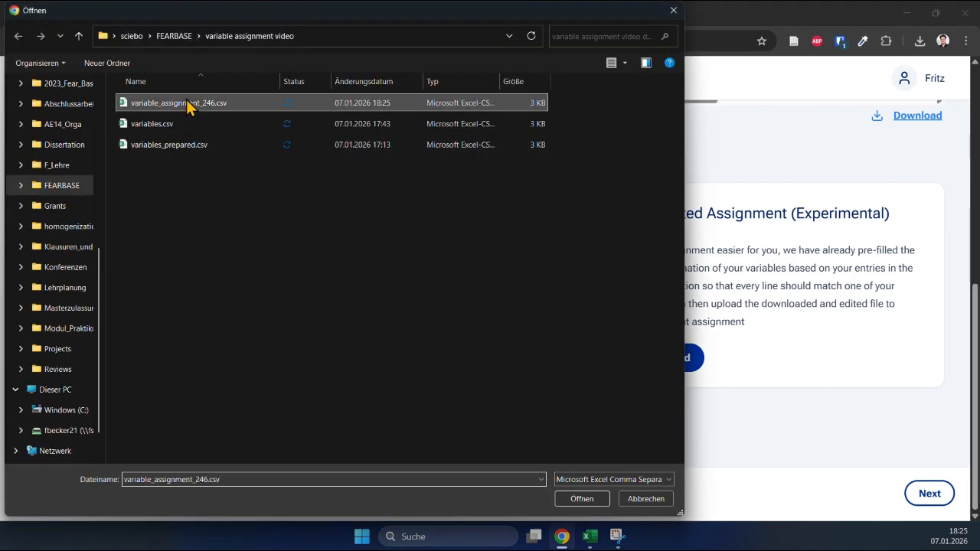
{"action": "double_click", "coordinate": [193, 102]}
{"action": "left_click", "coordinate": [512, 418]}
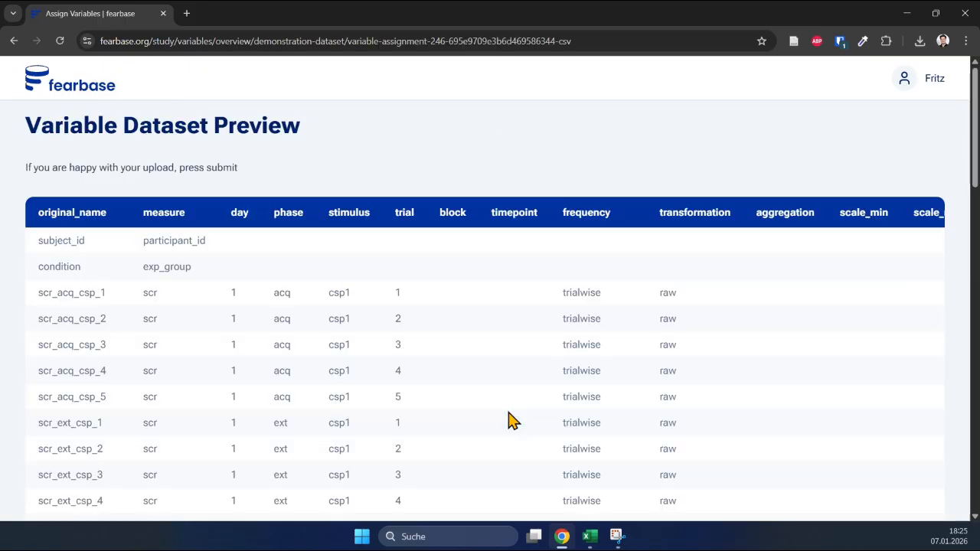
{"action": "scroll", "coordinate": [458, 247], "scroll_direction": "down", "scroll_amount": 8}
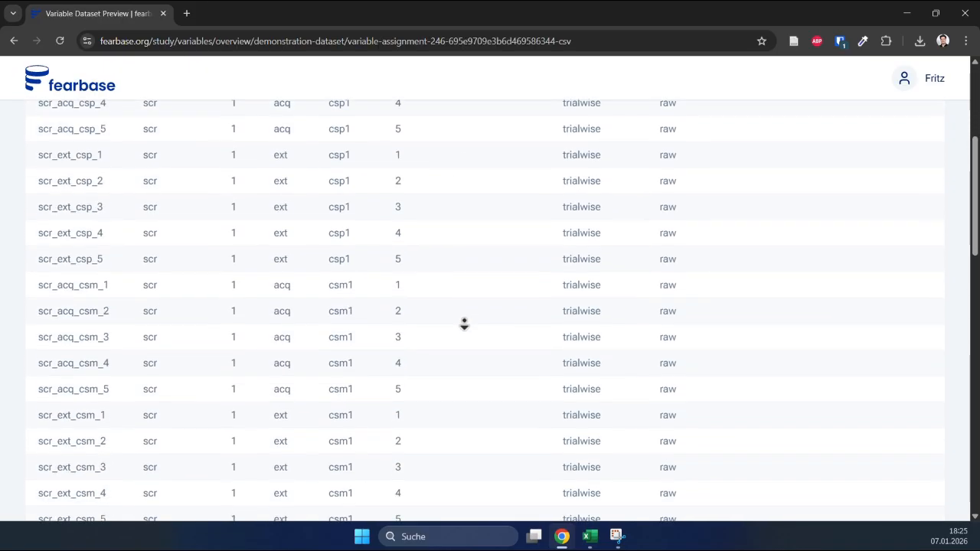
{"action": "scroll", "coordinate": [464, 324], "scroll_direction": "down", "scroll_amount": 5}
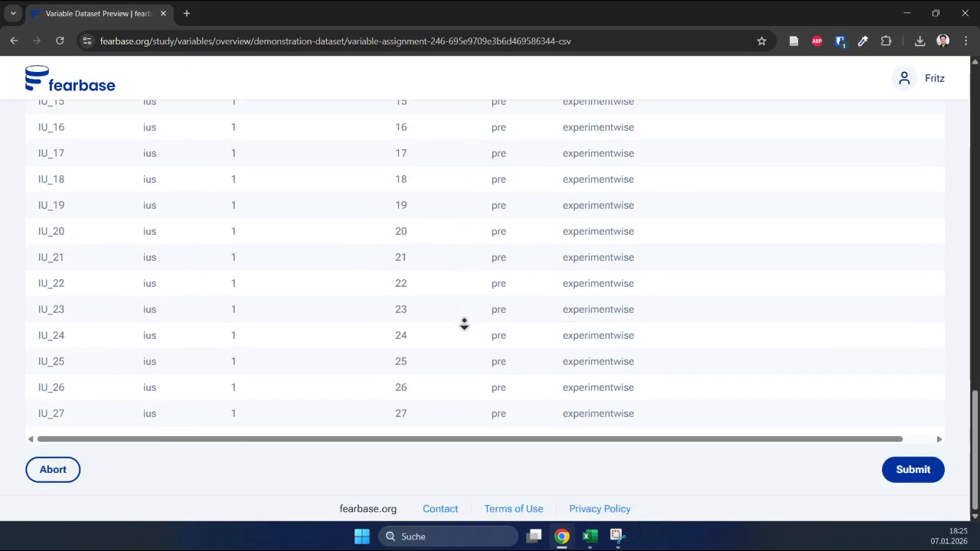
{"action": "left_click", "coordinate": [916, 471]}
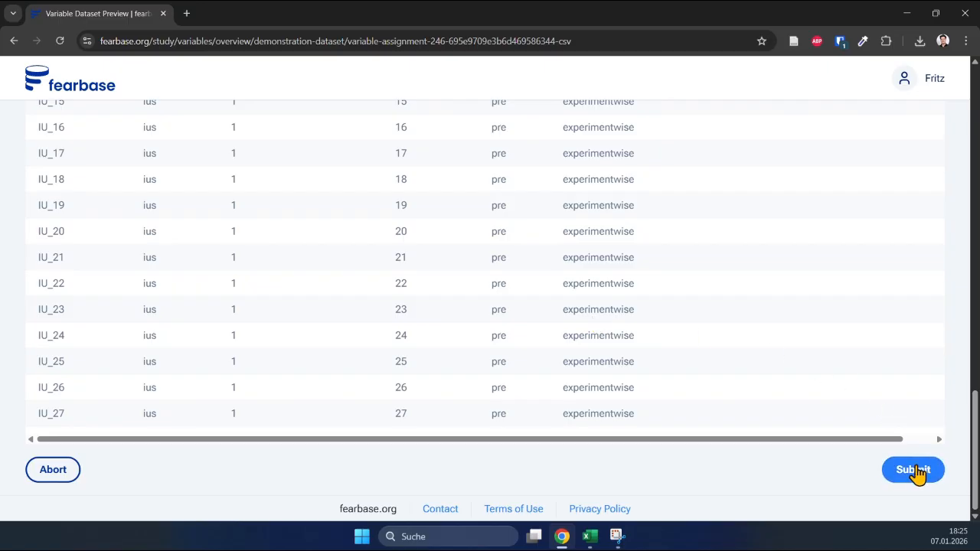
Check the imported measure, day, phase, stimulus and trial assignments on pages 1 to 4 of the Assign Variables table.
{"action": "scroll", "coordinate": [615, 319], "scroll_direction": "down", "scroll_amount": 3}
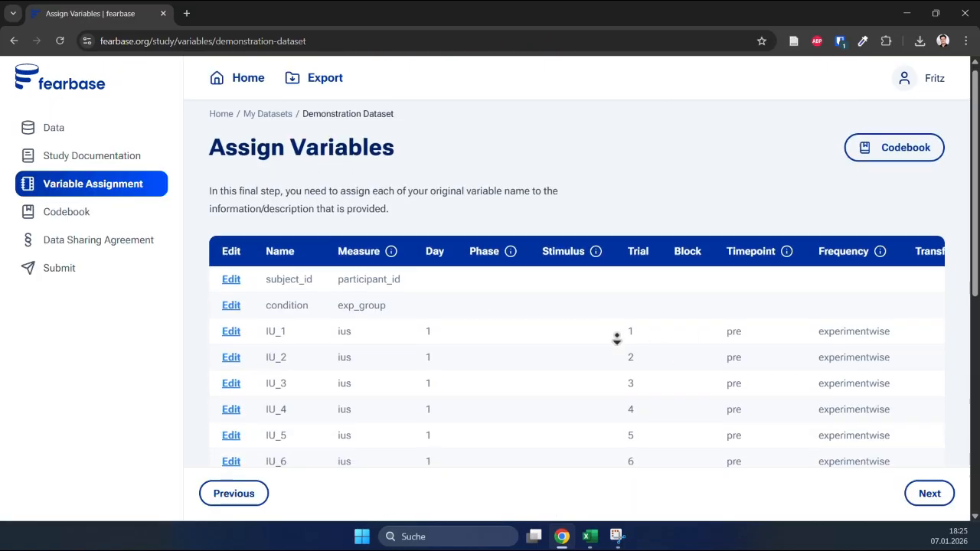
{"action": "left_click", "coordinate": [634, 436]}
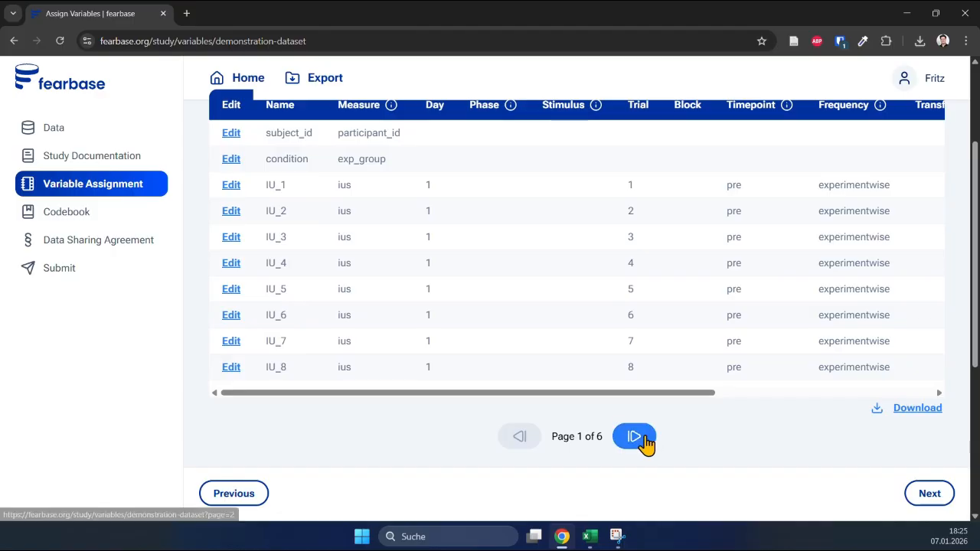
{"action": "scroll", "coordinate": [650, 329], "scroll_direction": "down", "scroll_amount": 5}
{"action": "left_click", "coordinate": [651, 397]}
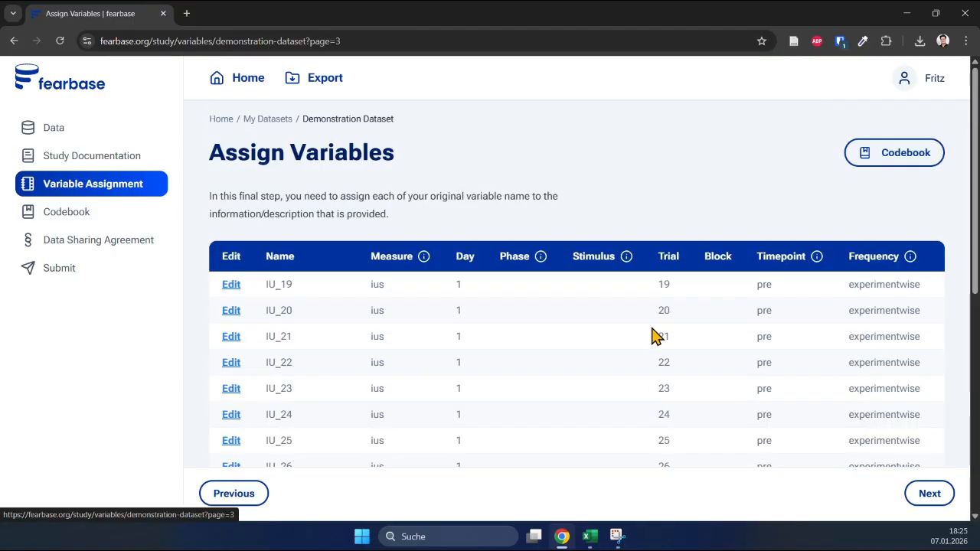
{"action": "scroll", "coordinate": [651, 356], "scroll_direction": "down", "scroll_amount": 5}
{"action": "left_click", "coordinate": [639, 400]}
{"action": "scroll", "coordinate": [646, 360], "scroll_direction": "down", "scroll_amount": 5}
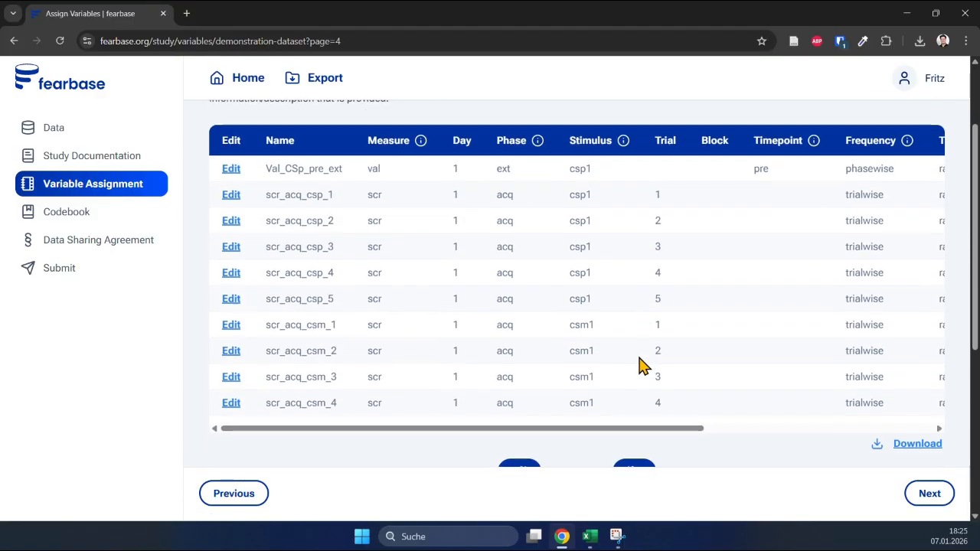